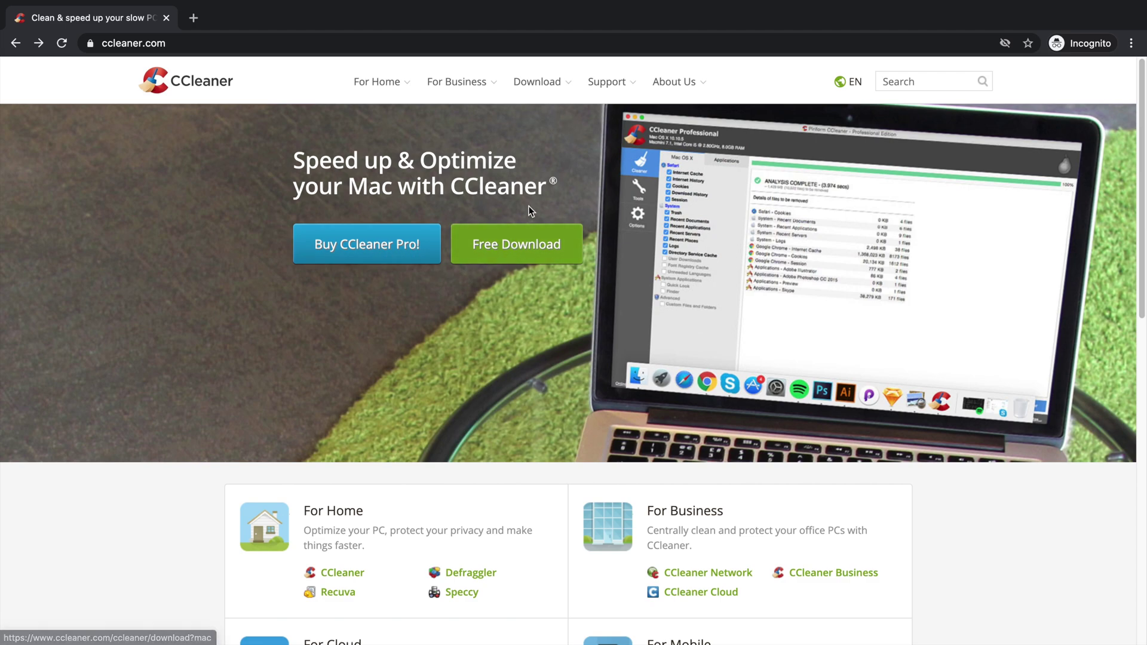
In Chrome, download the free CCleaner for Mac installer, CCMacSetup117.dmg, from ccleaner.com's FREE column
mouse_move(529, 82)
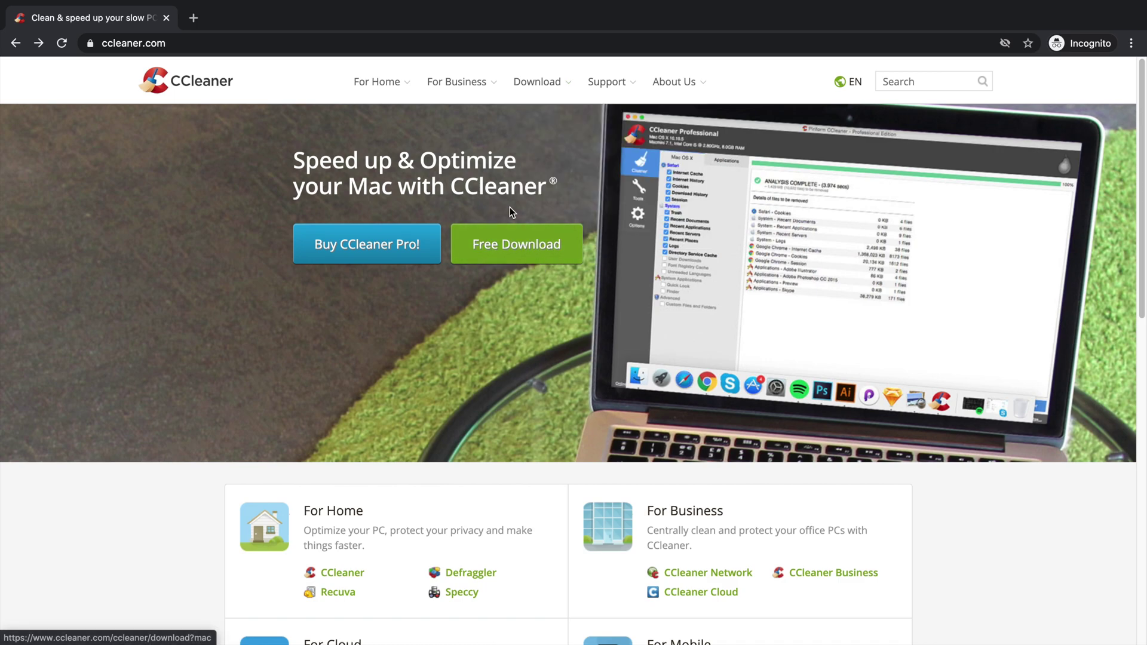
left_click(522, 248)
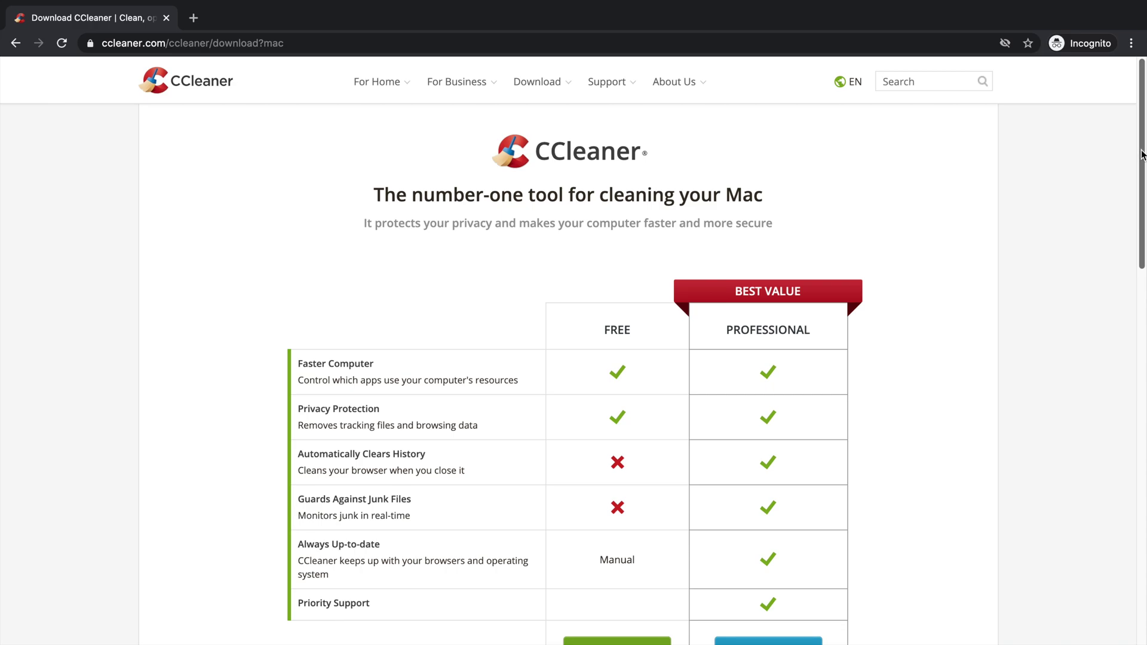
left_click_drag(1142, 154, 1142, 208)
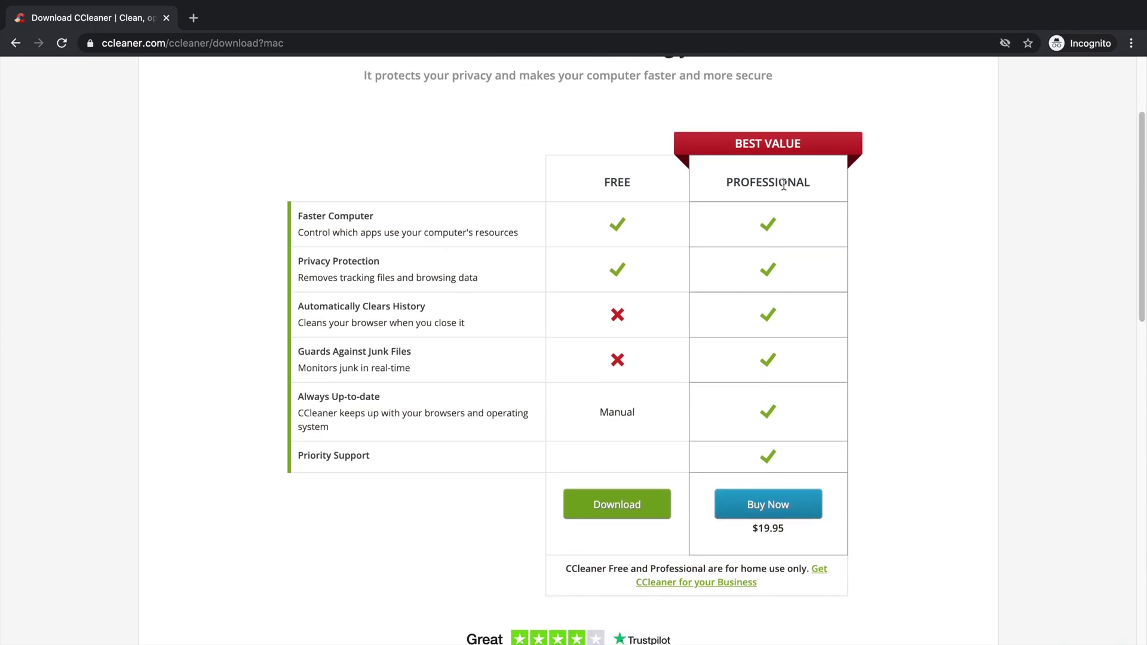
left_click(623, 512)
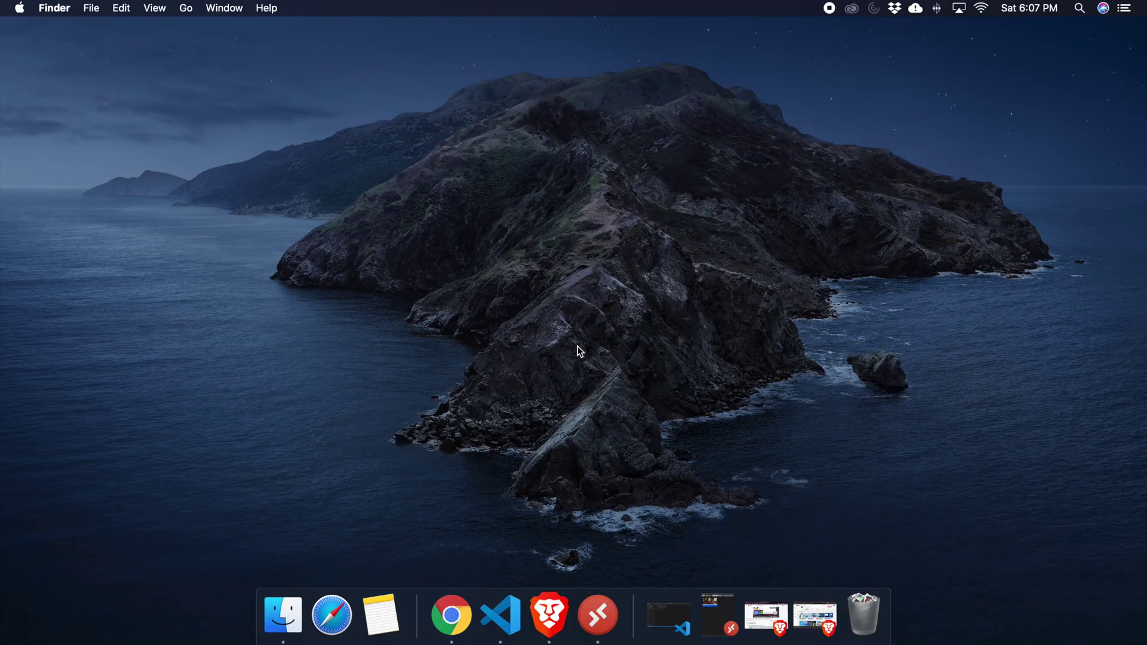
Open CCMacSetup117.dmg from the Downloads folder in a new Finder window
left_click(286, 620)
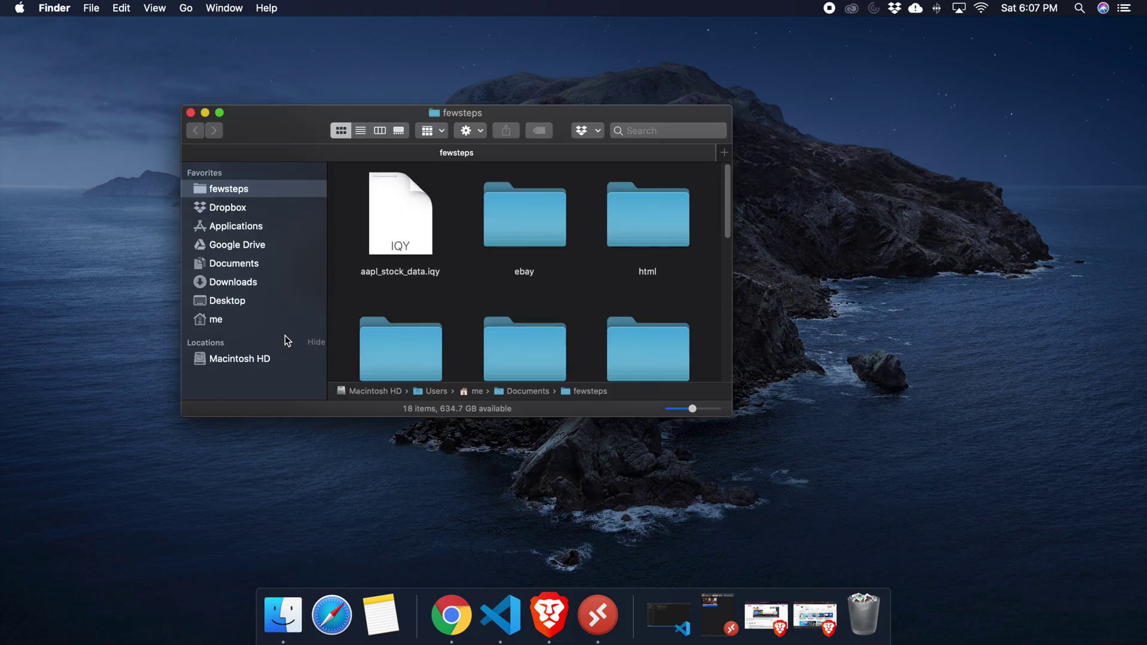
left_click(233, 283)
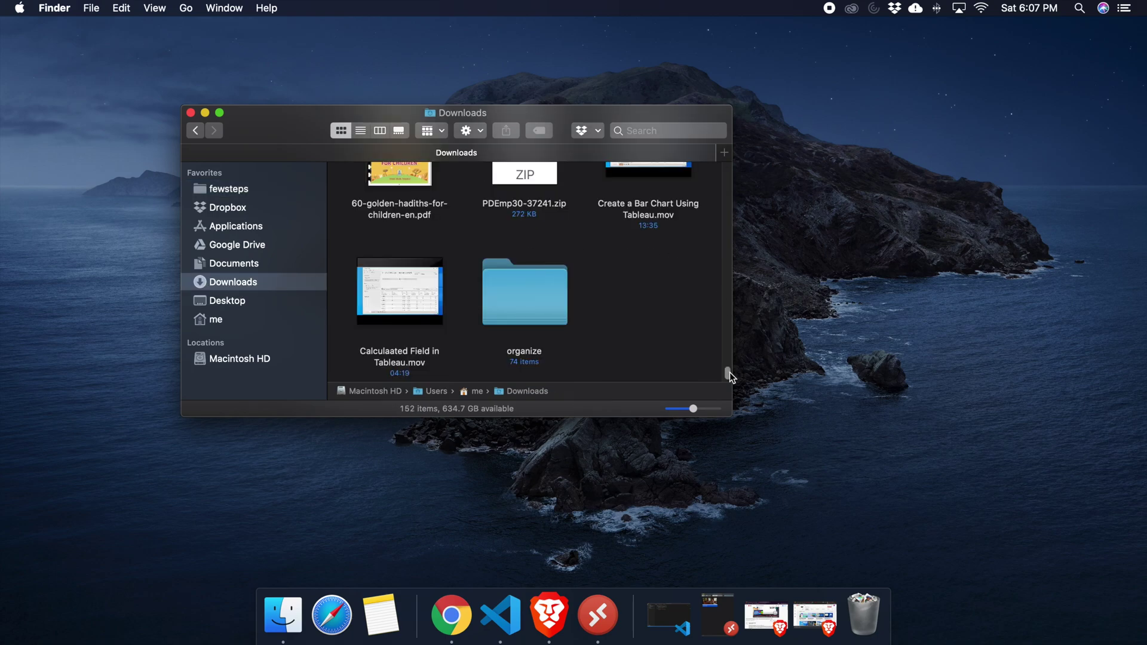
left_click_drag(727, 373, 729, 157)
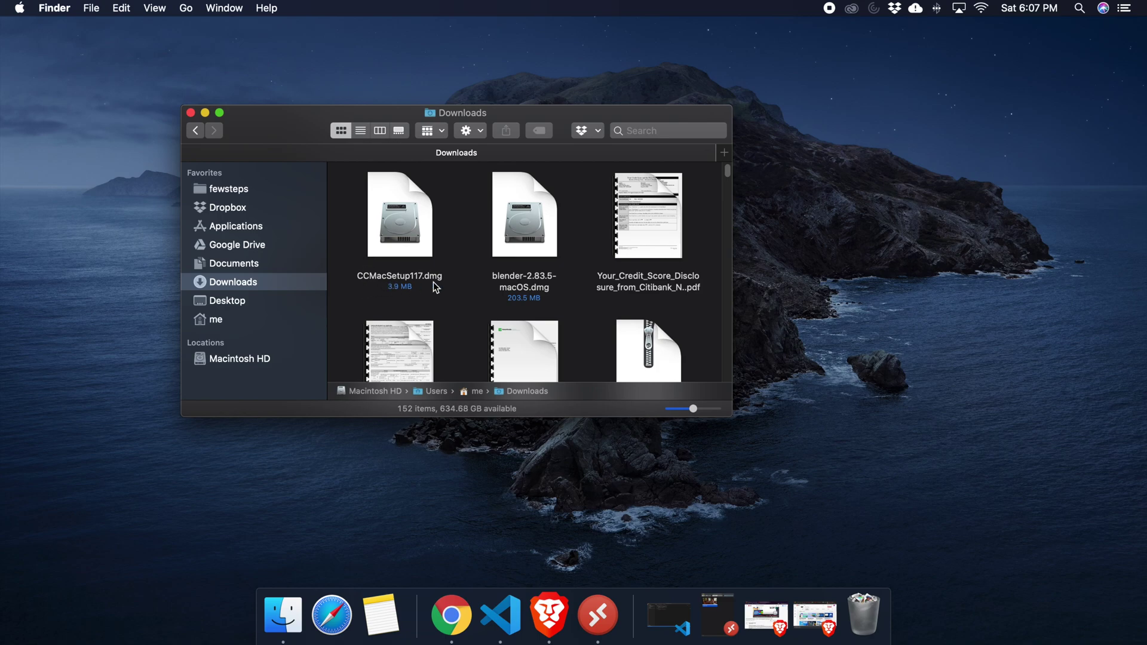
double_click(404, 220)
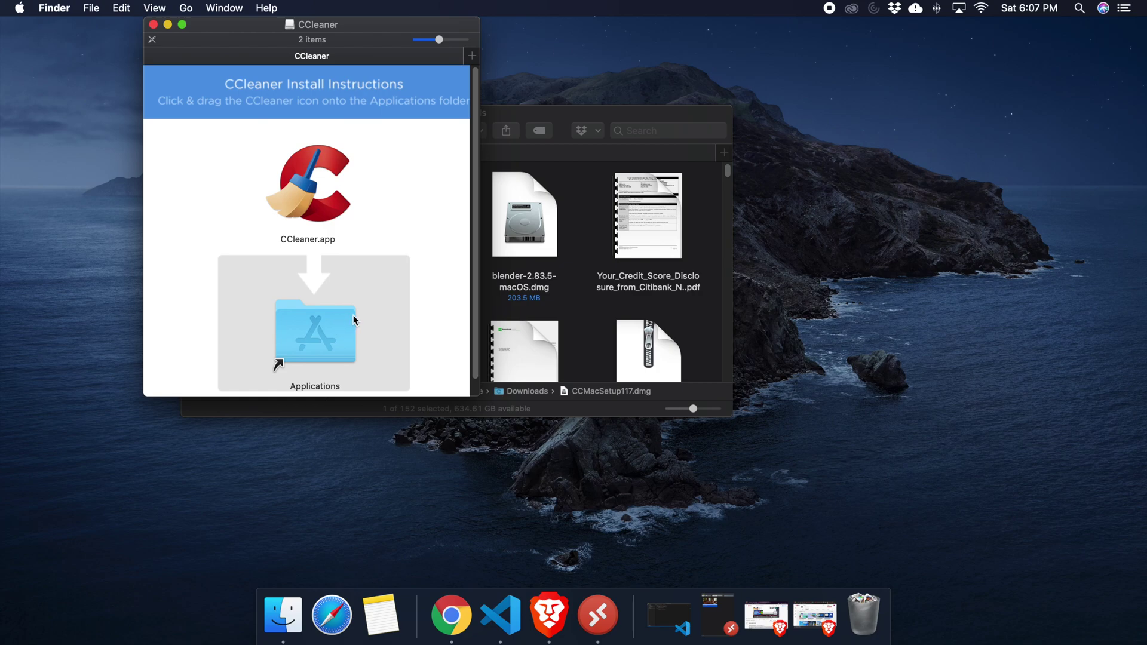
Copy CCleaner.app into the Applications folder and find it in the Applications list
left_click_drag(303, 189, 325, 328)
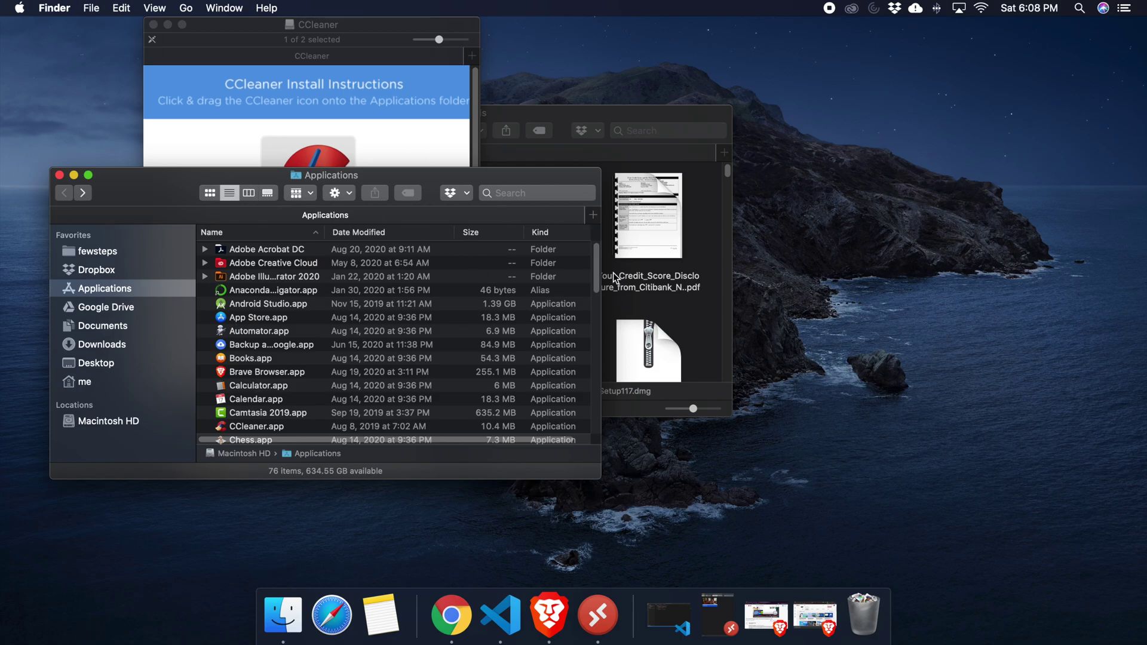
scroll(596, 261, "down", 5)
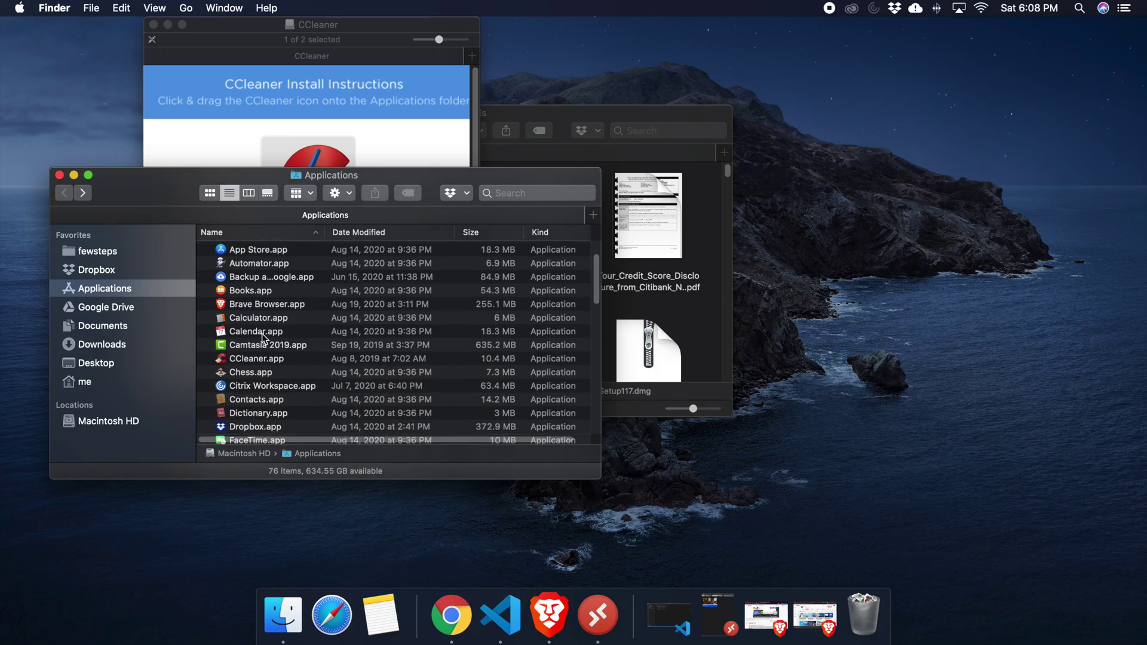
left_click(255, 361)
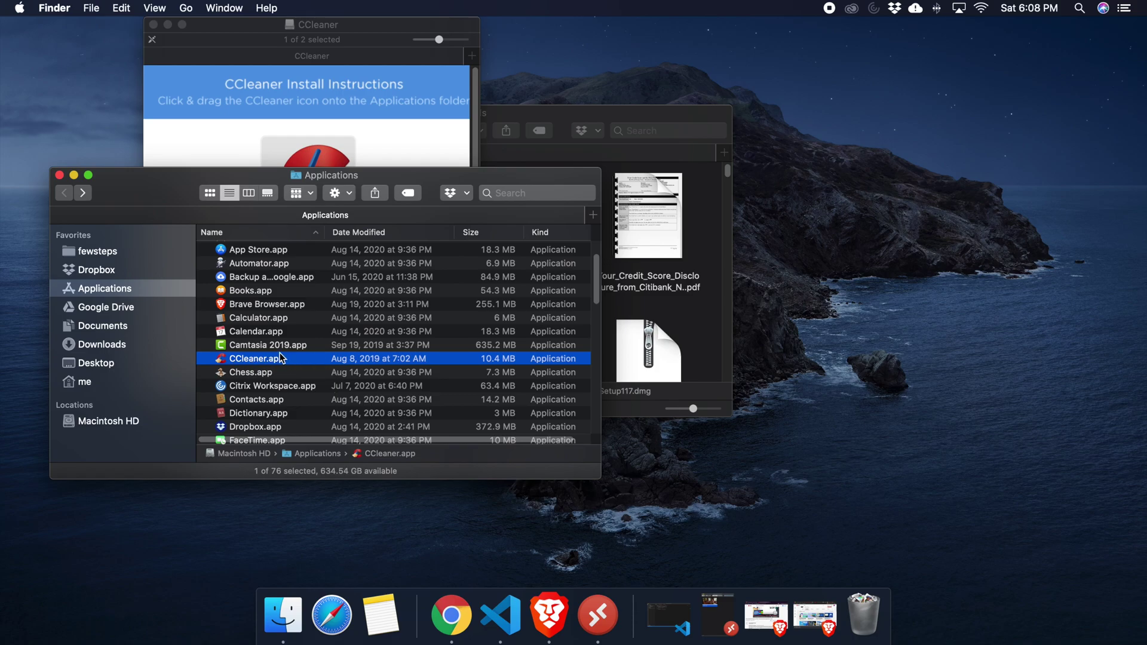
Search Finder for 'cclean' to confirm CCleaner.app is found, then close the results window
left_click(534, 196)
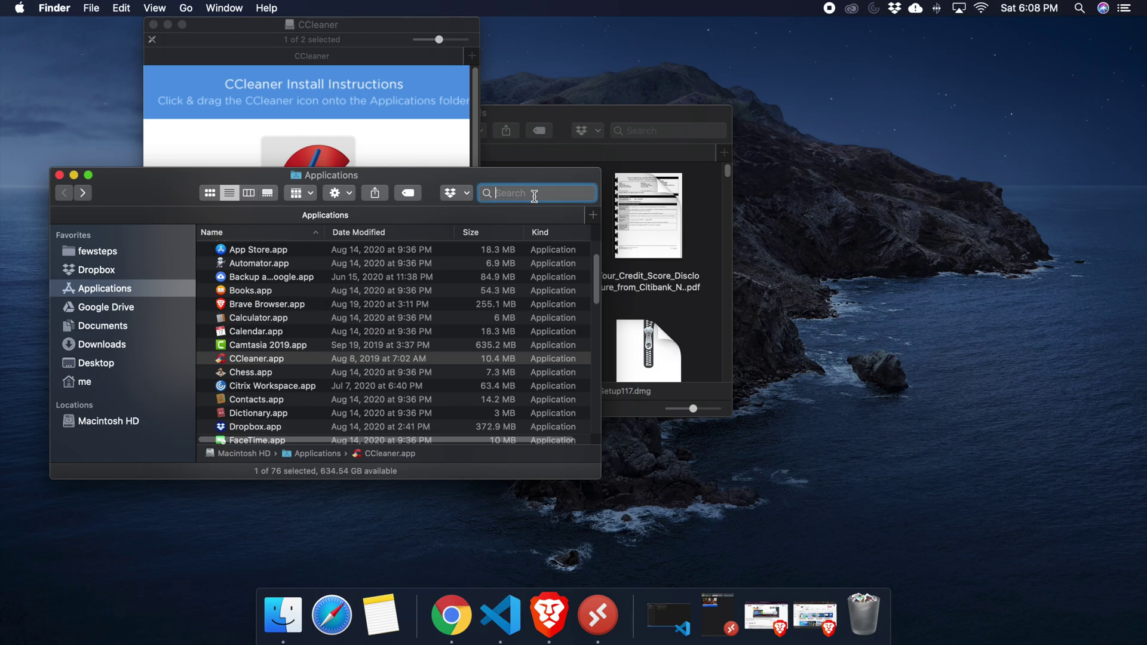
type("cclean")
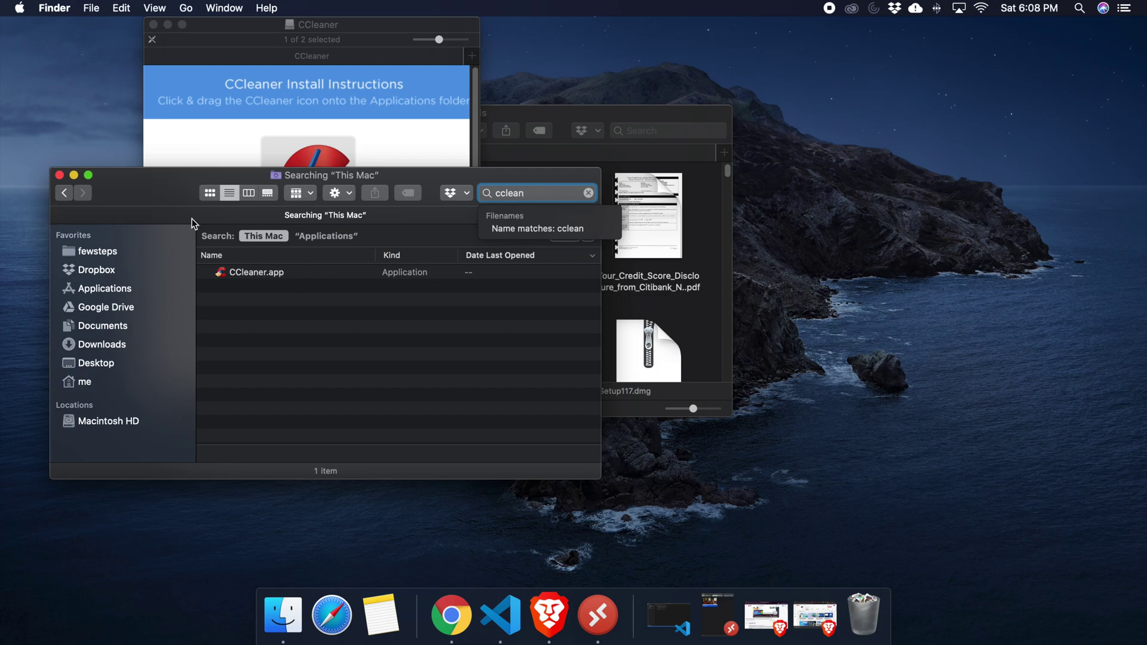
left_click(59, 175)
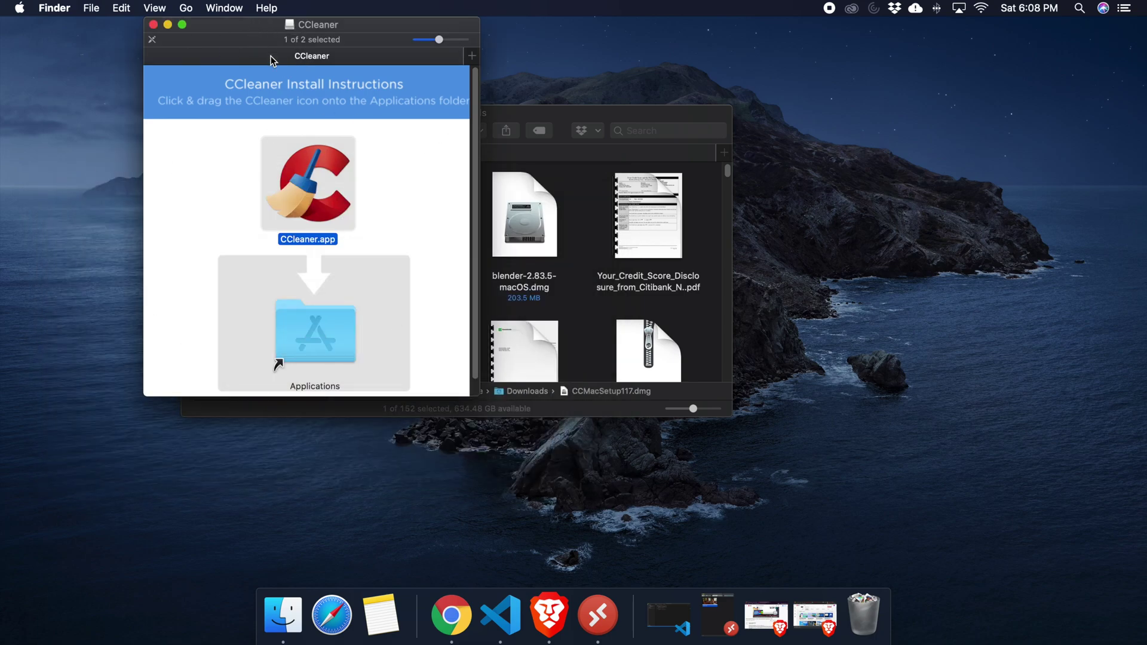
Close the installer window, move CCMacSetup117.dmg to the Trash, and close Downloads
left_click(153, 24)
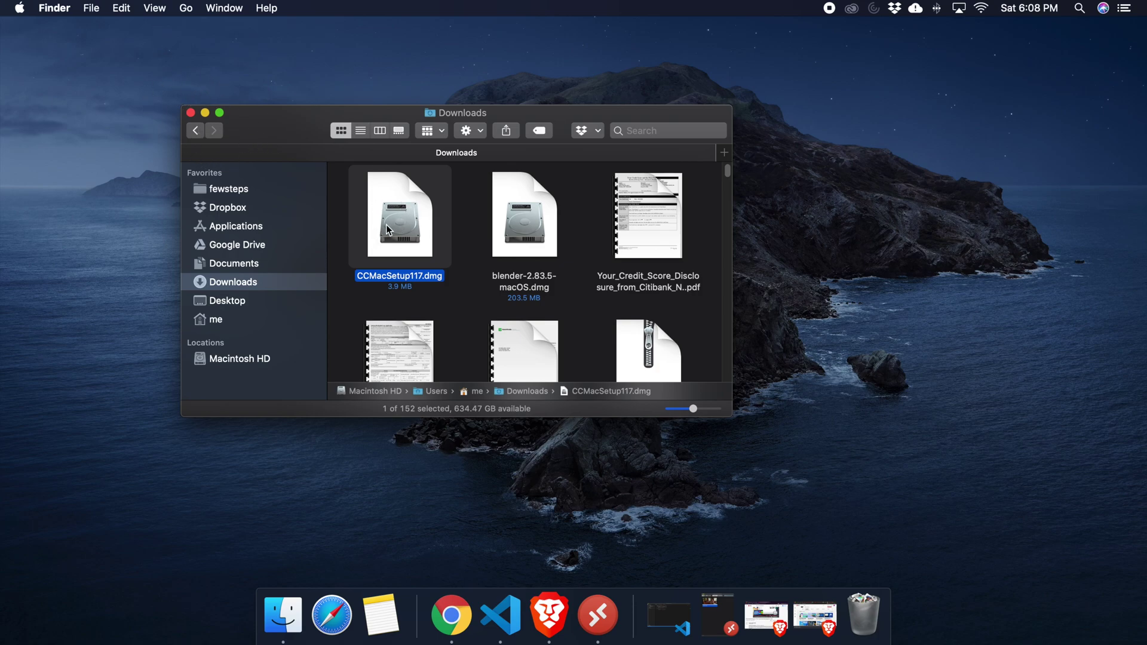
right_click(425, 223)
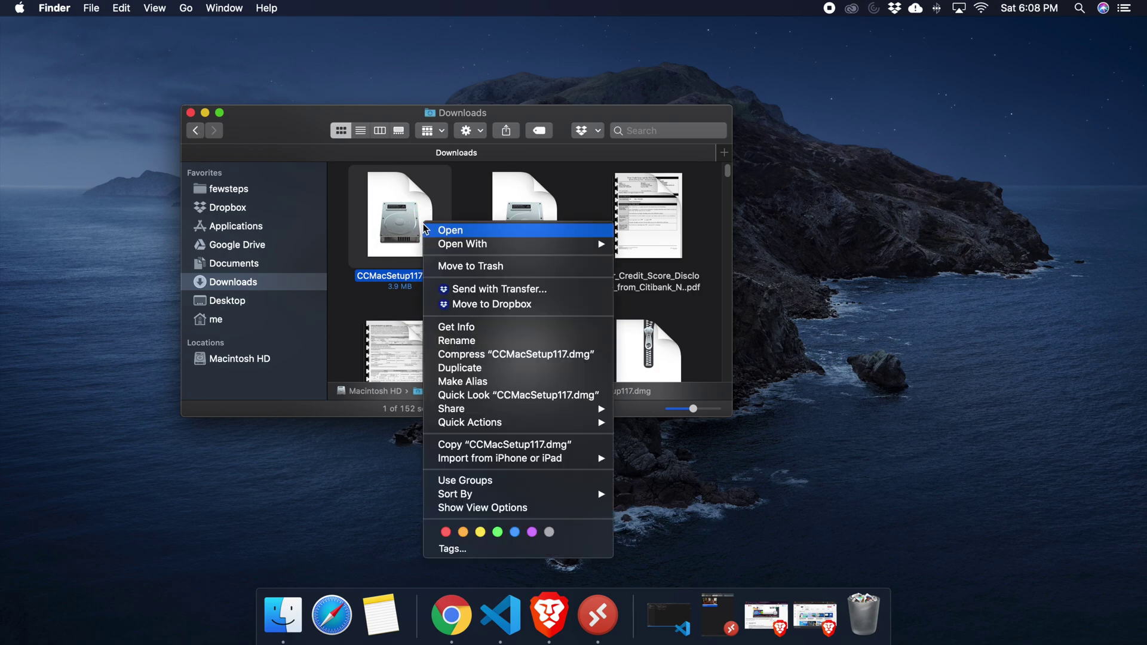
left_click(497, 270)
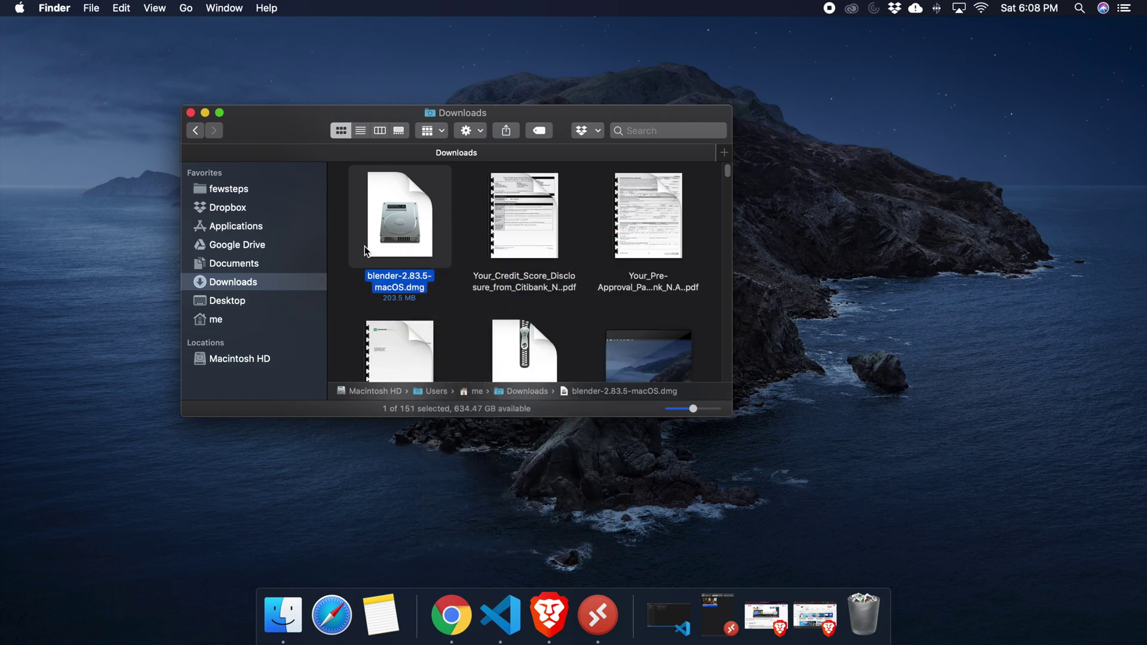
left_click(191, 113)
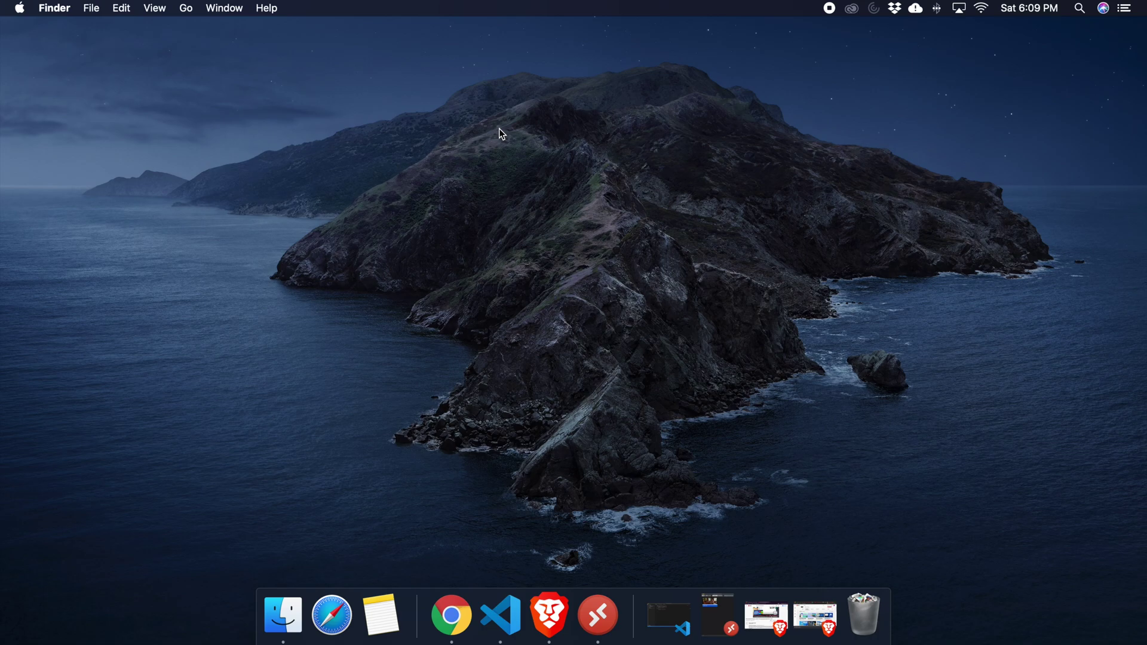
Go to the Applications folder and select CCleaner.app to check it is installed
left_click(184, 9)
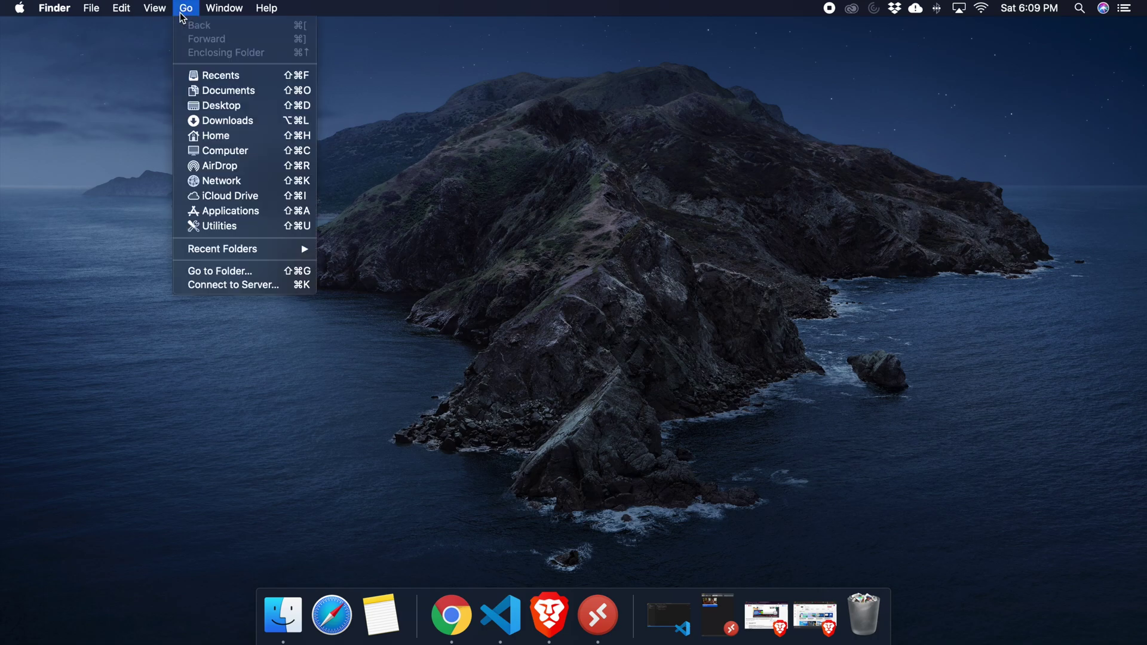
left_click(205, 213)
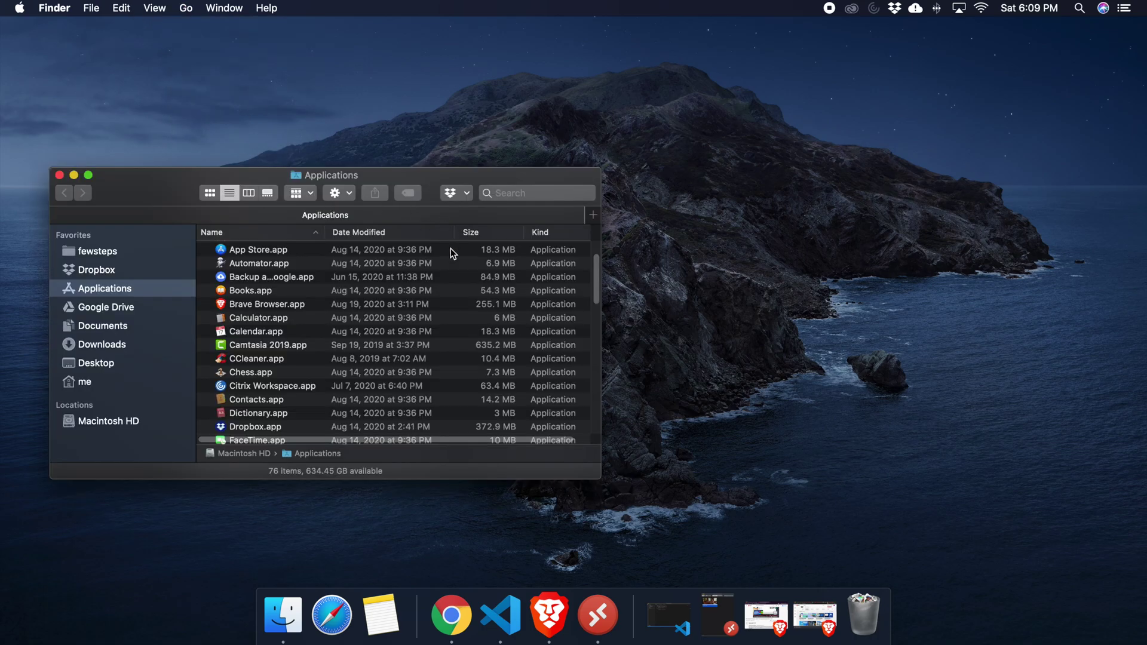
left_click(284, 357)
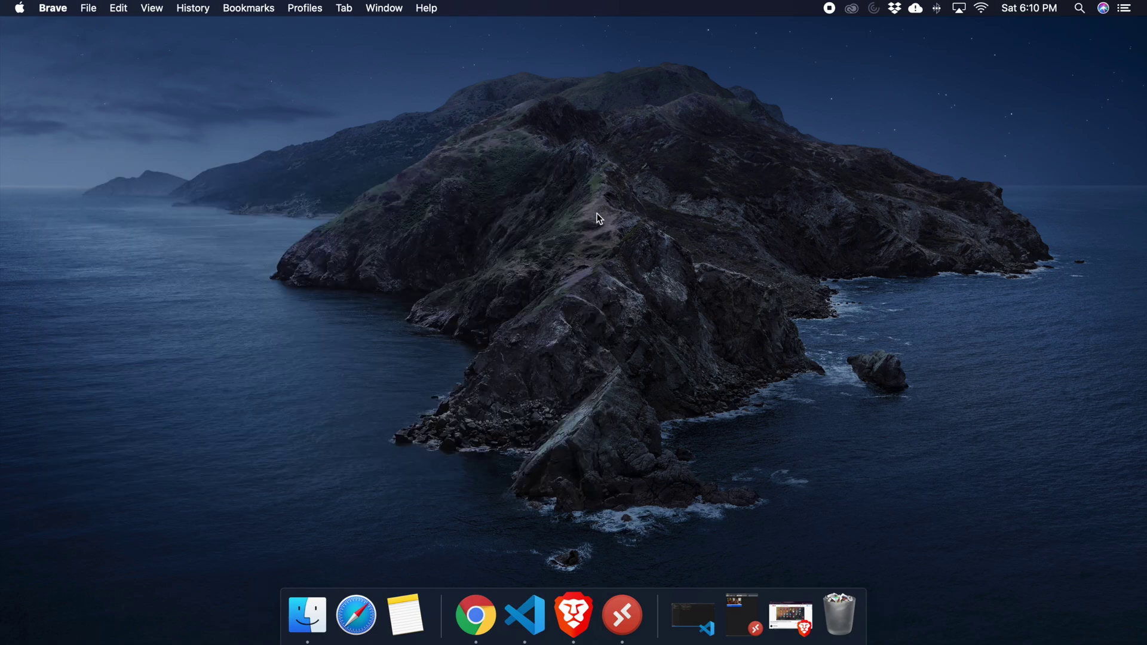
Launch CCleaner.app from a Spotlight search for 'ccle' and approve the downloaded-app warning
key("super+space")
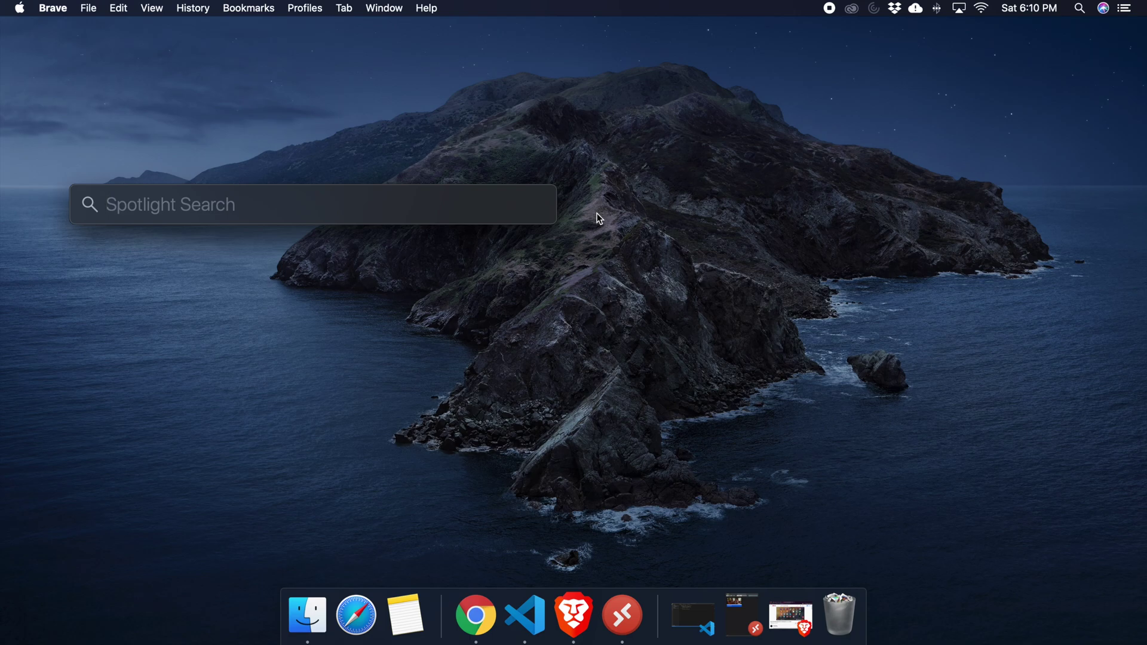
type("ccle")
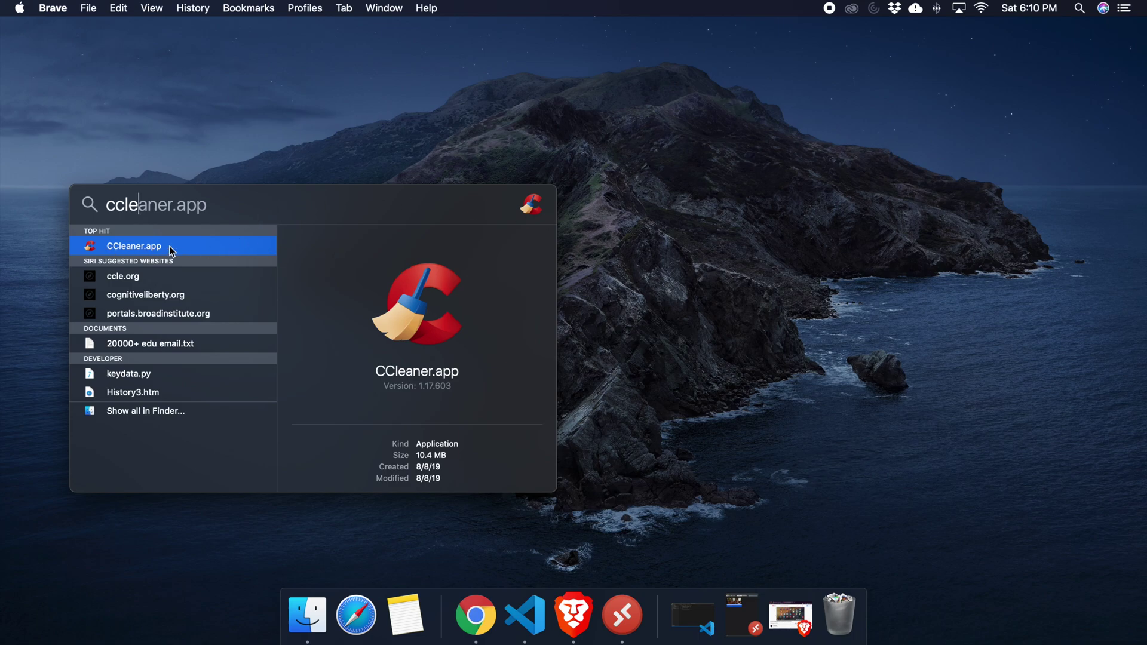
double_click(159, 249)
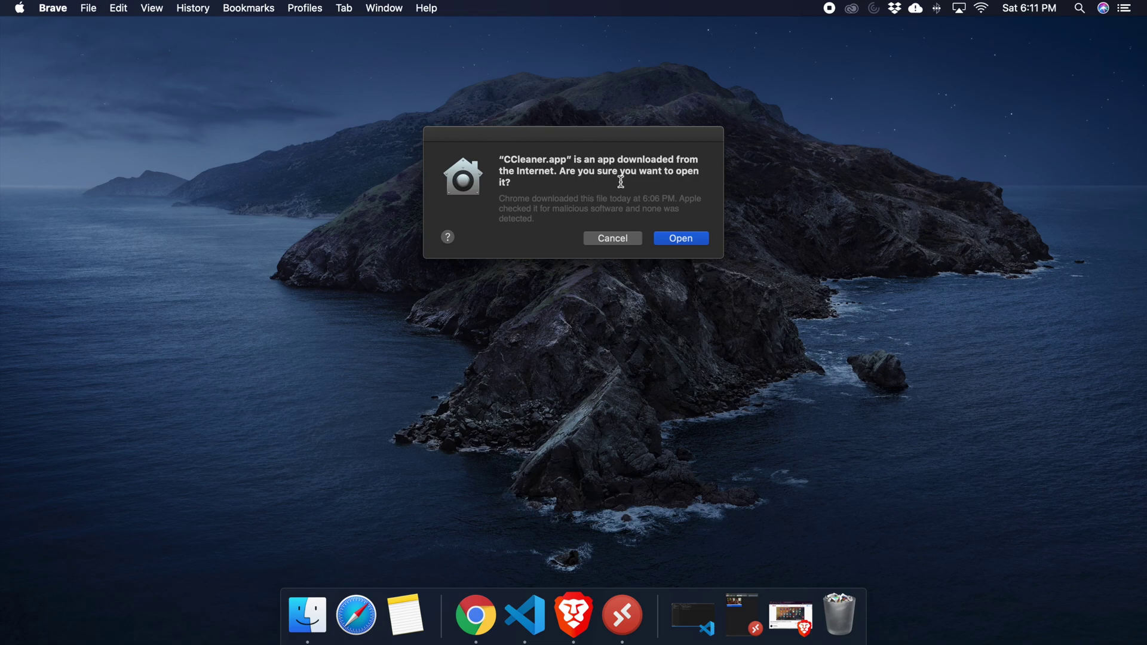
left_click(687, 241)
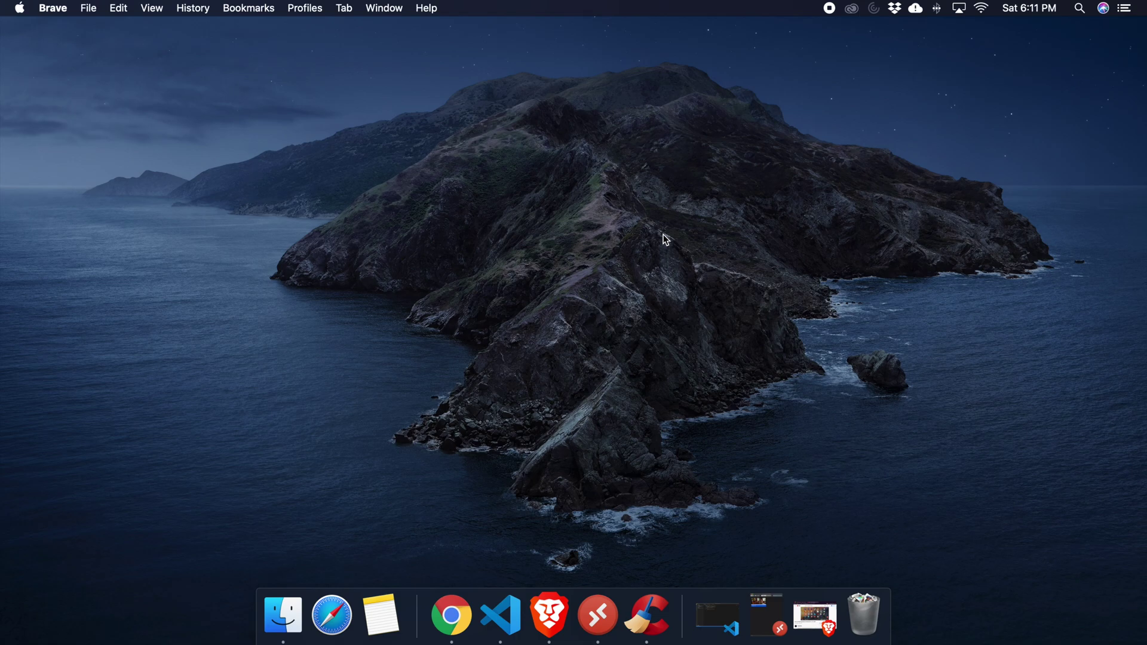
Bring CCleaner Free forward and open System Preferences from its Full Disk Access notice
left_click(647, 615)
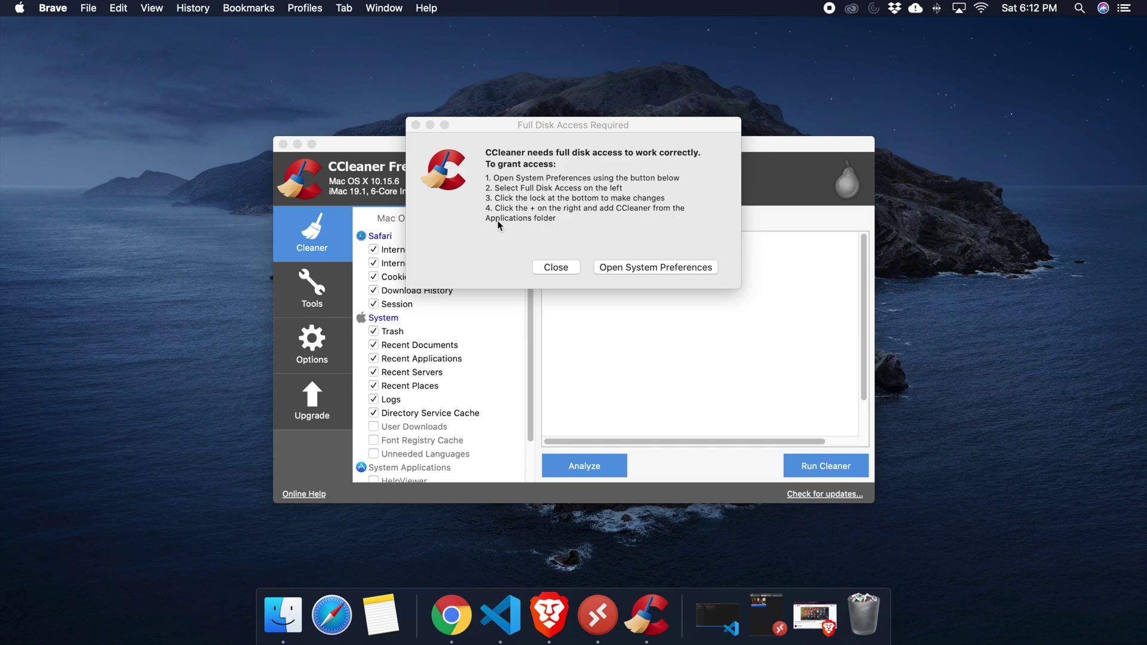
left_click_drag(601, 121, 838, 139)
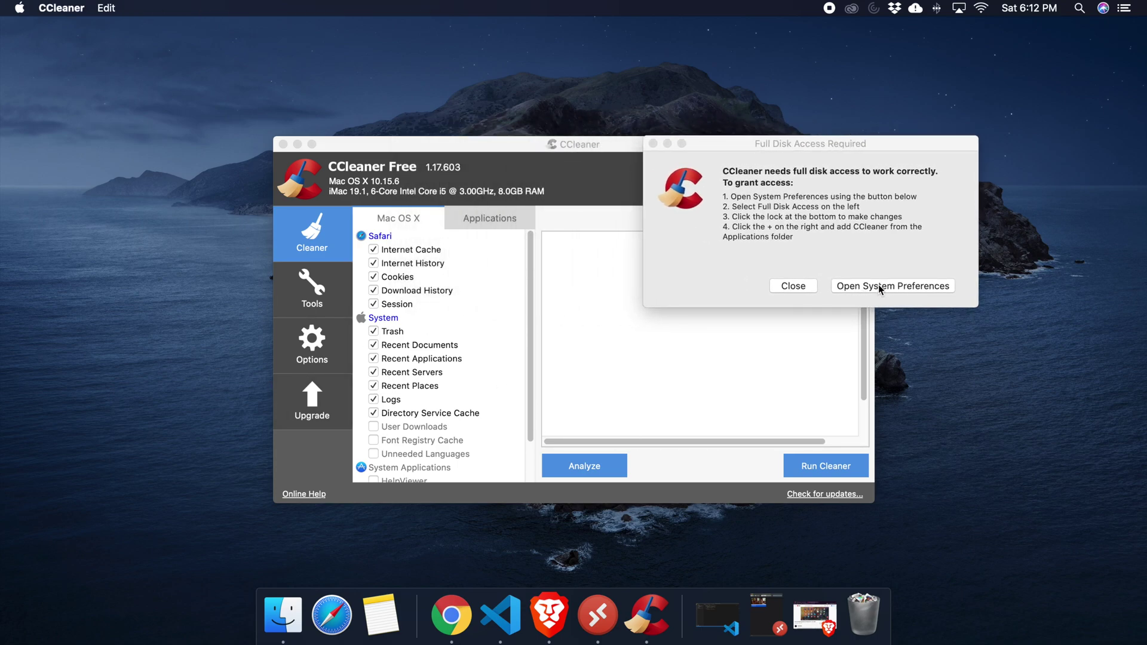
left_click(861, 286)
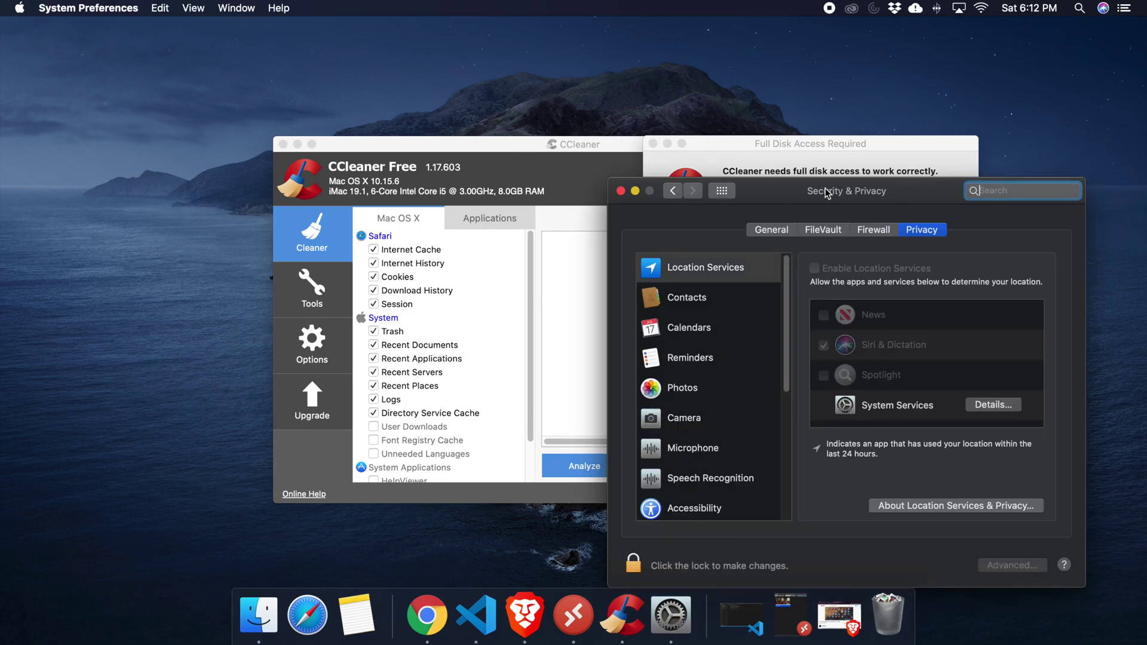
Move Security & Privacy aside and select the Full Disk Access category in the Privacy sidebar
left_click_drag(828, 189, 284, 78)
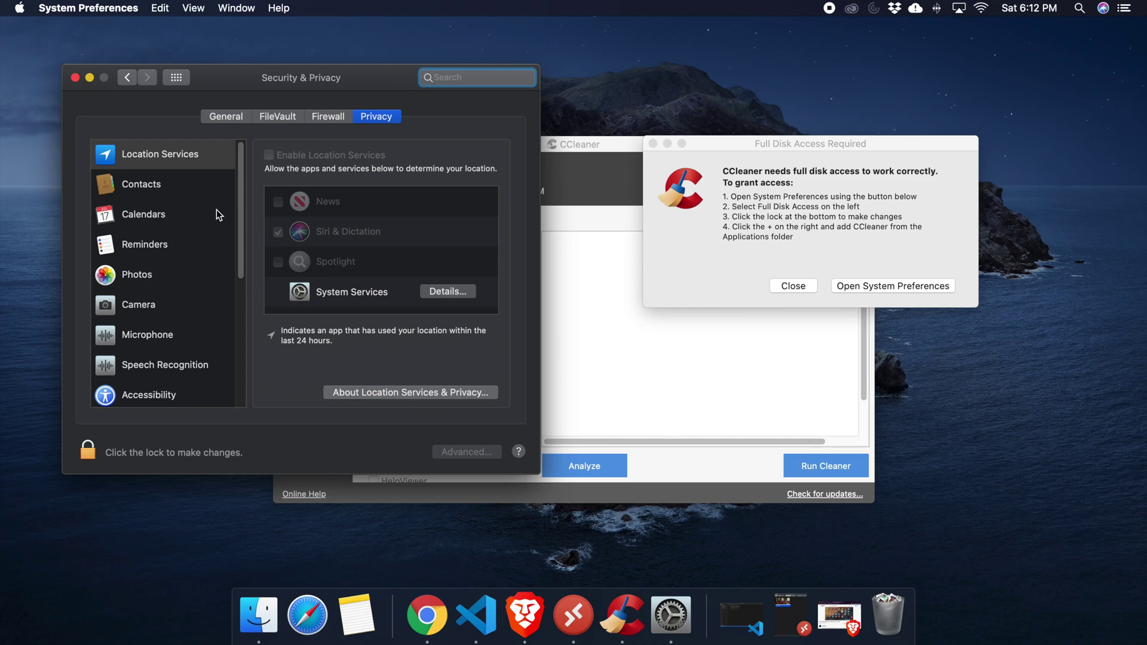
left_click_drag(242, 181, 236, 310)
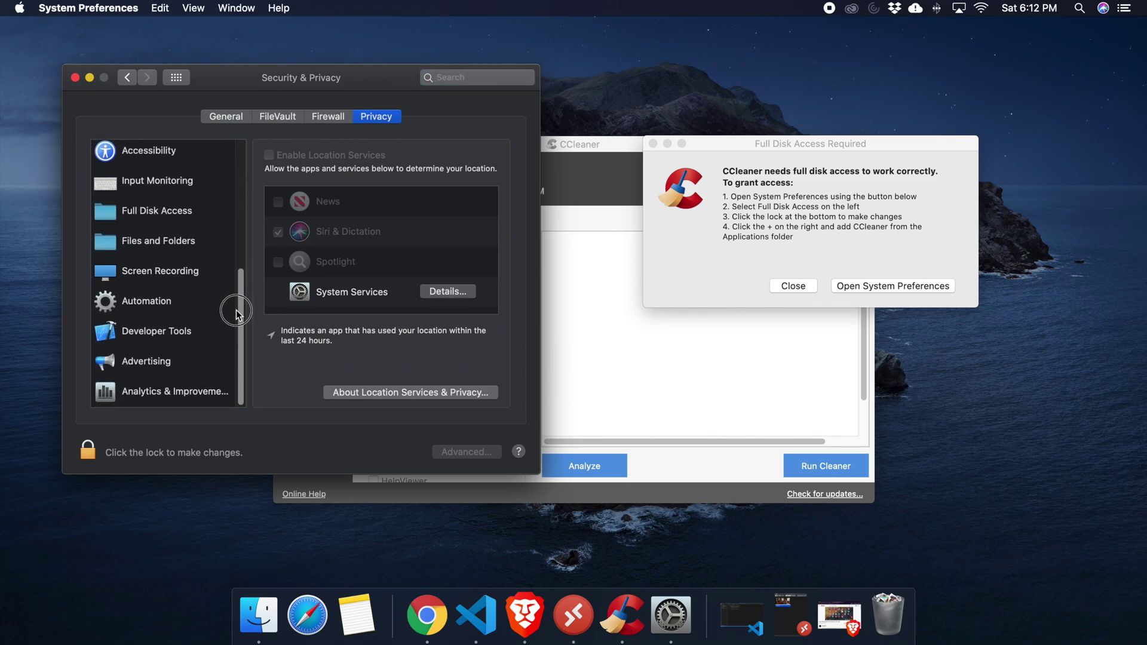
left_click(128, 215)
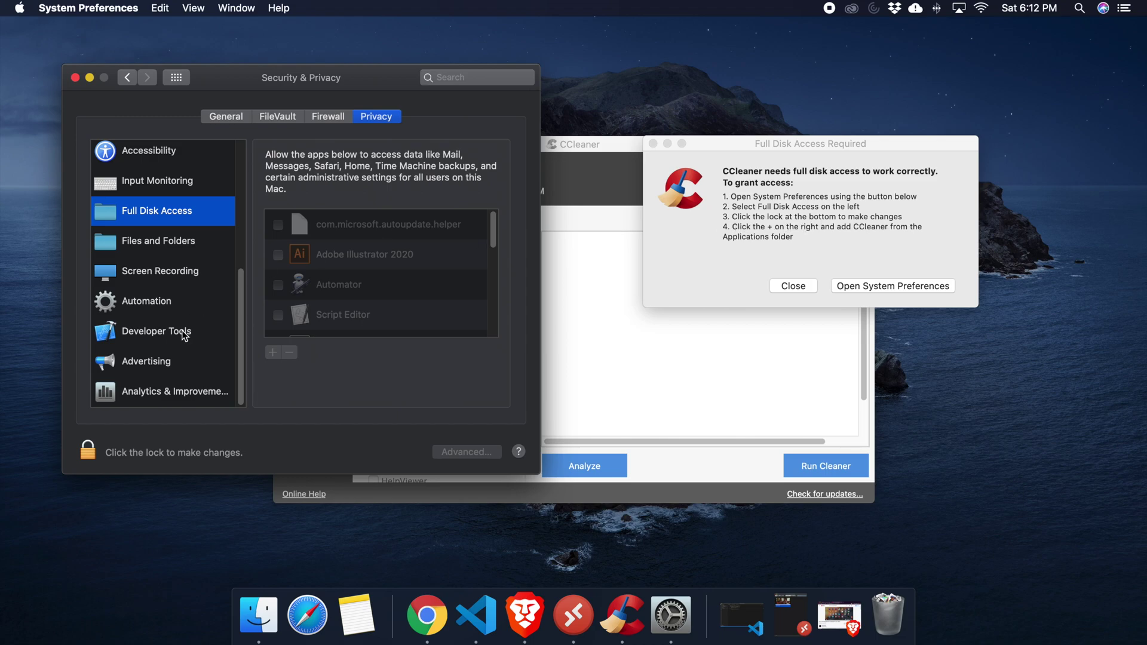
Unlock the Security & Privacy settings with the account password
left_click(89, 453)
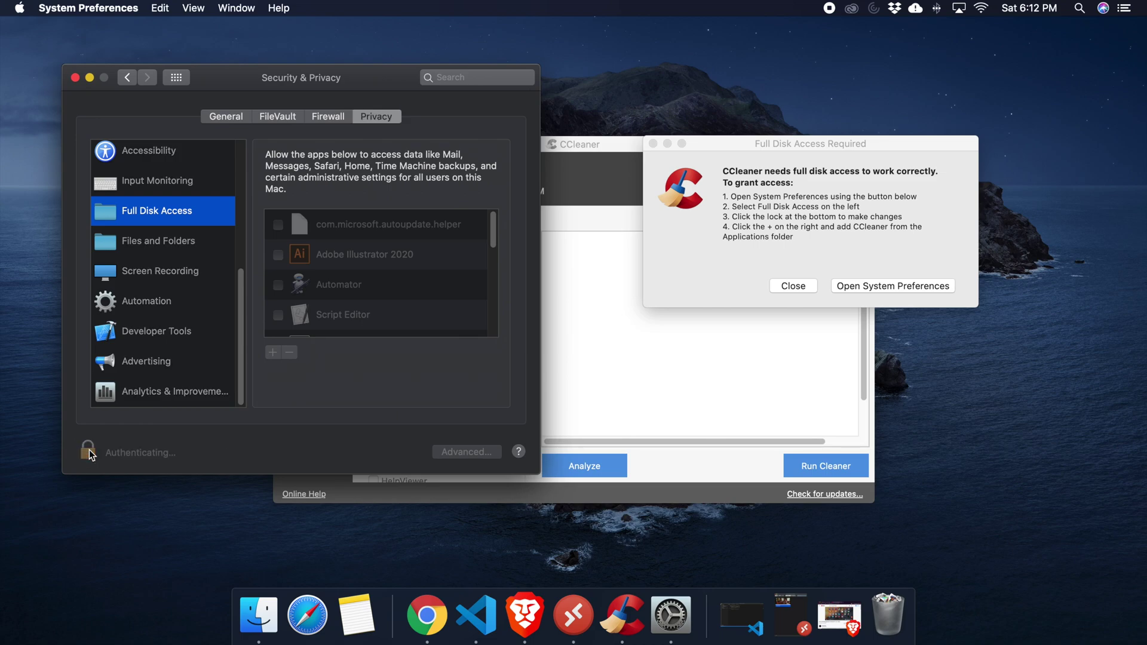
left_click(287, 192)
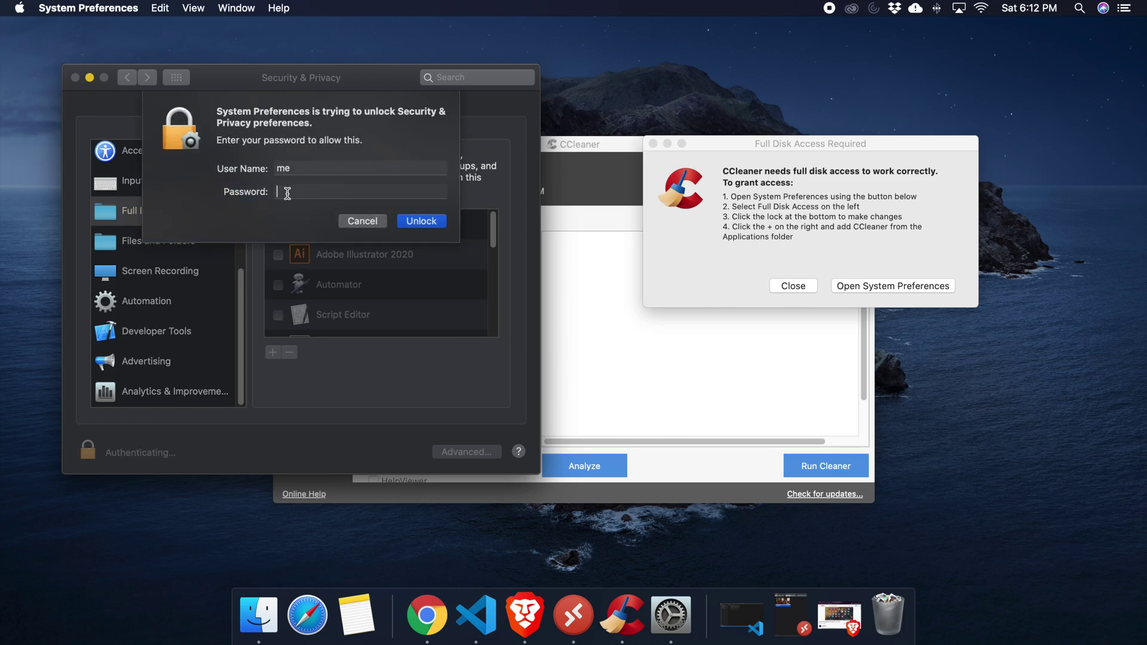
type("••••••")
left_click(422, 221)
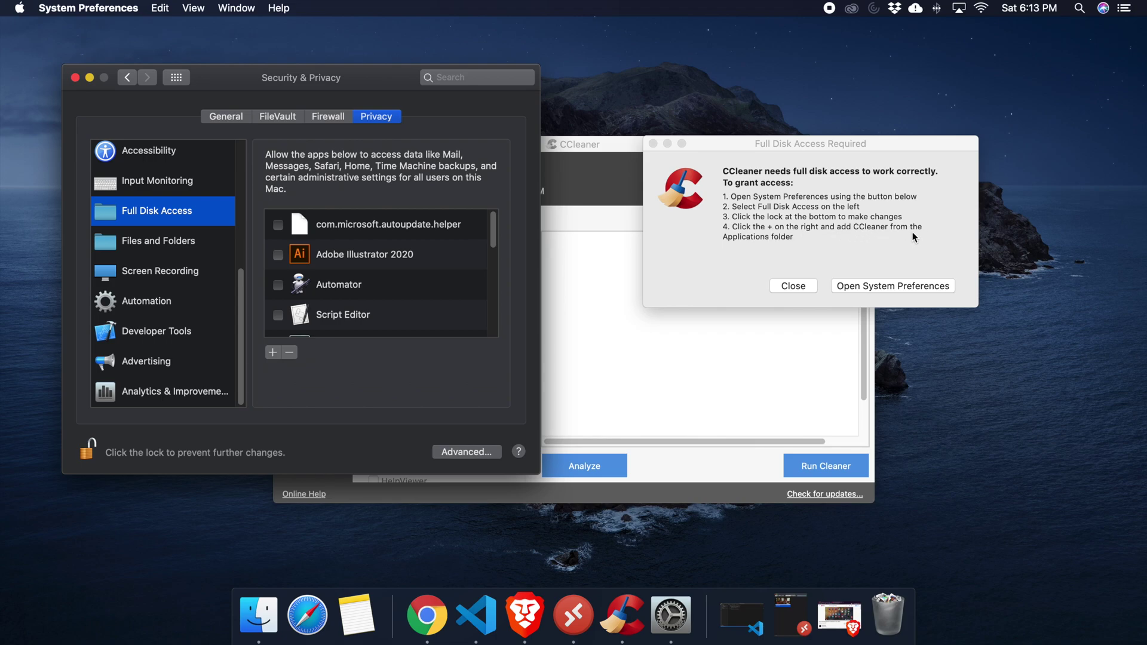
Add CCleaner.app to the Full Disk Access list, defer its restart, and close System Preferences
left_click(272, 355)
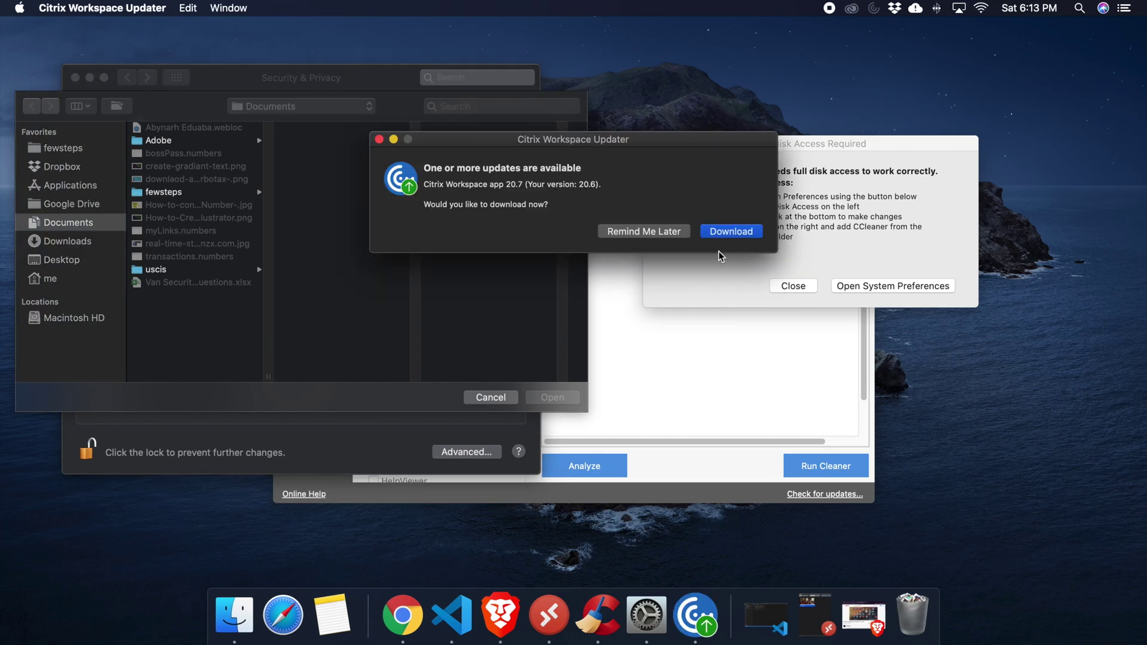
left_click(645, 233)
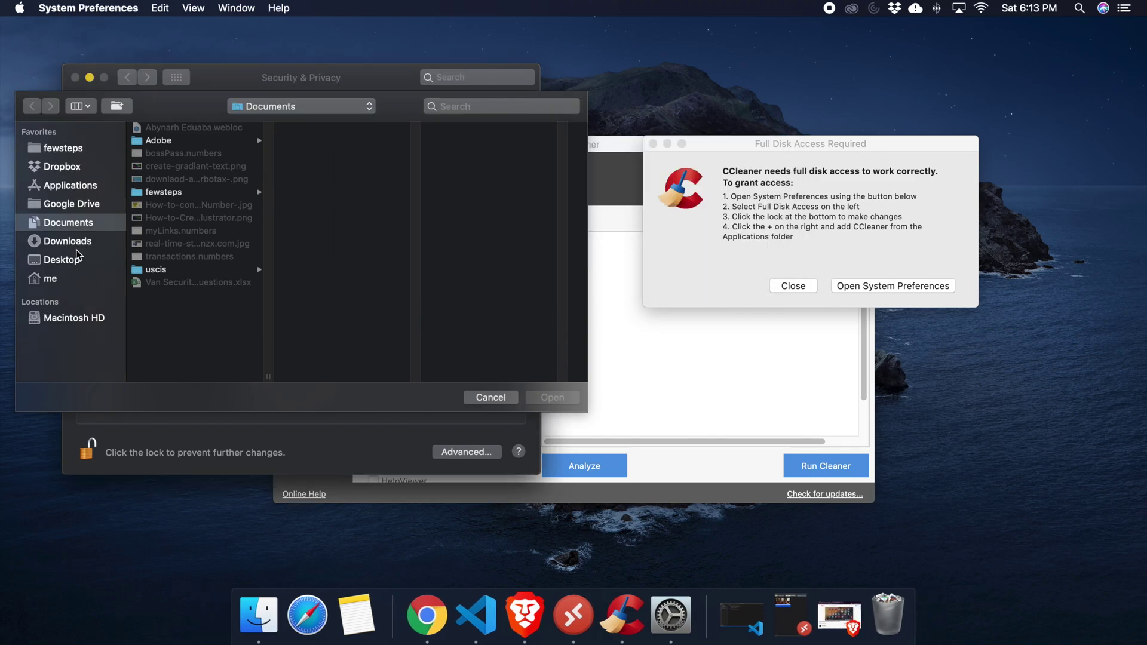
left_click(66, 190)
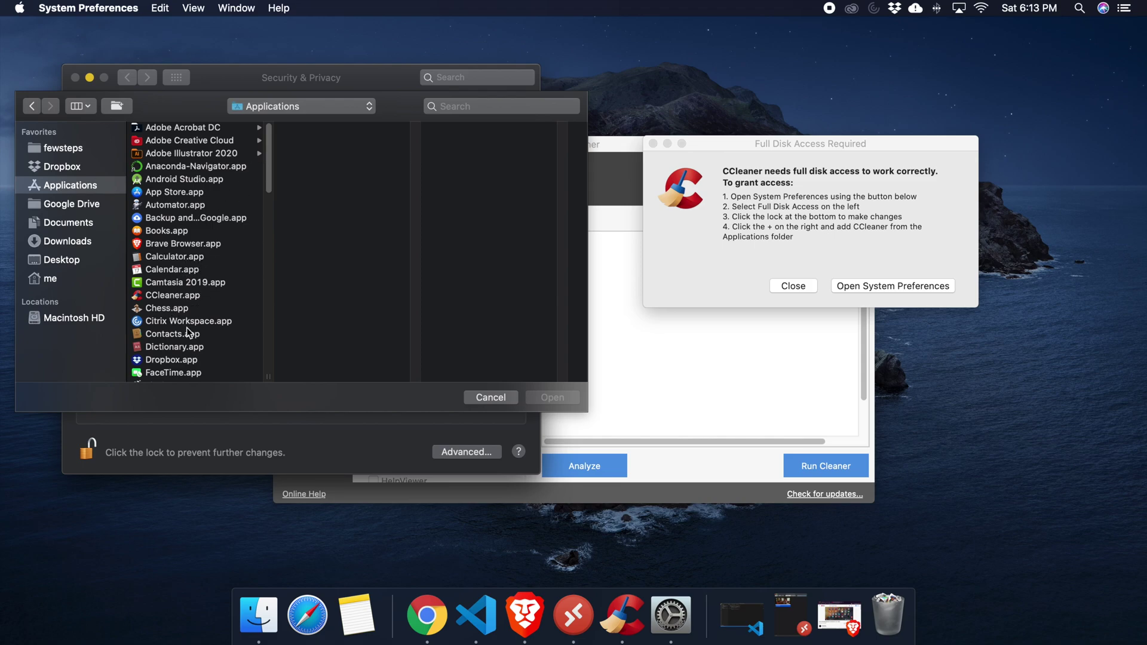
left_click(170, 296)
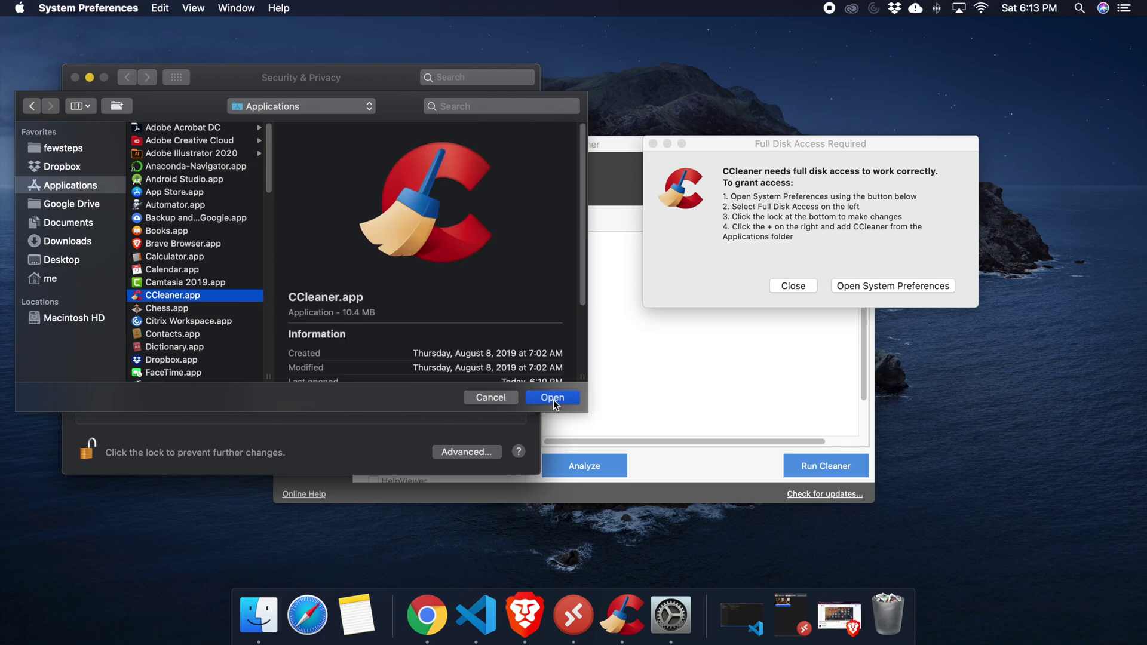
left_click(553, 399)
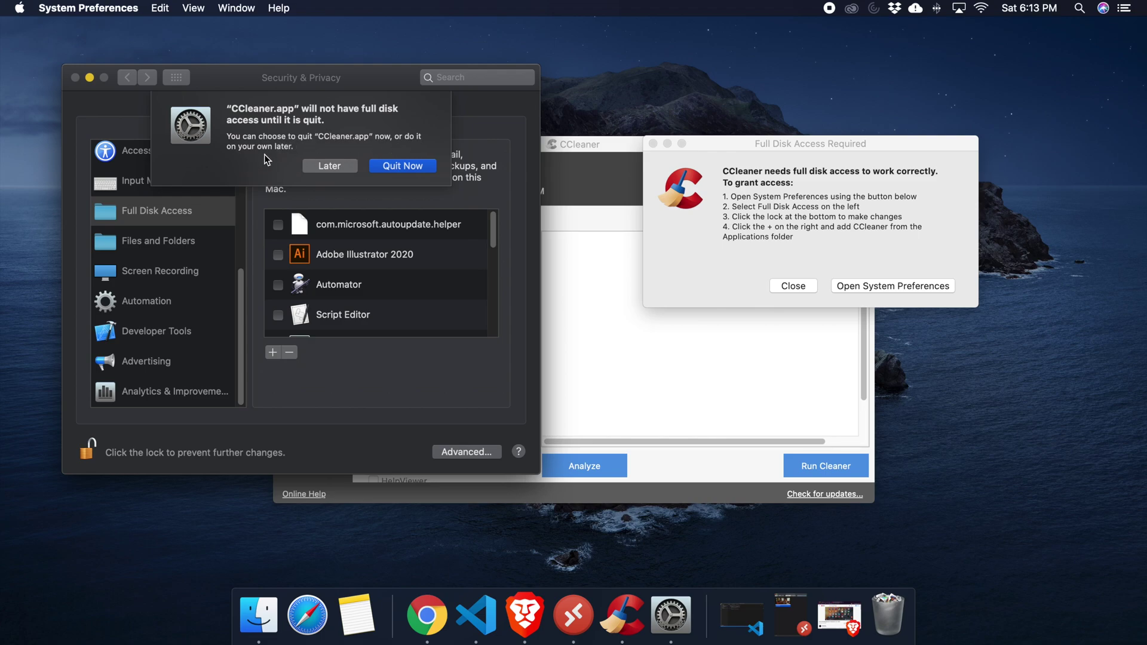
left_click(330, 166)
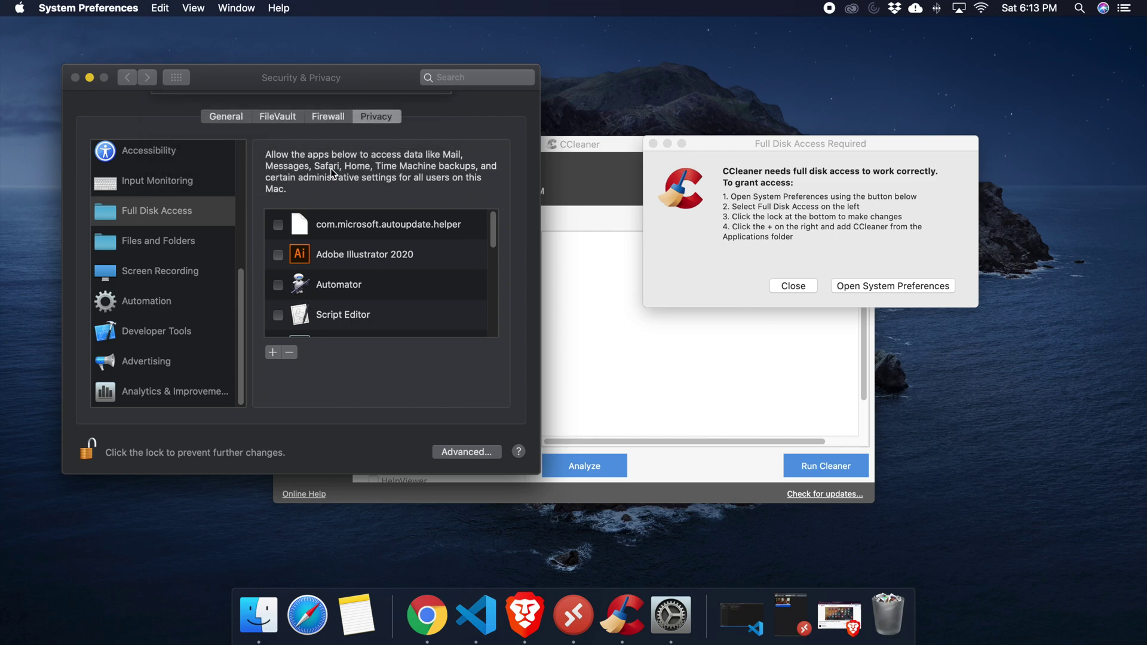
left_click(76, 79)
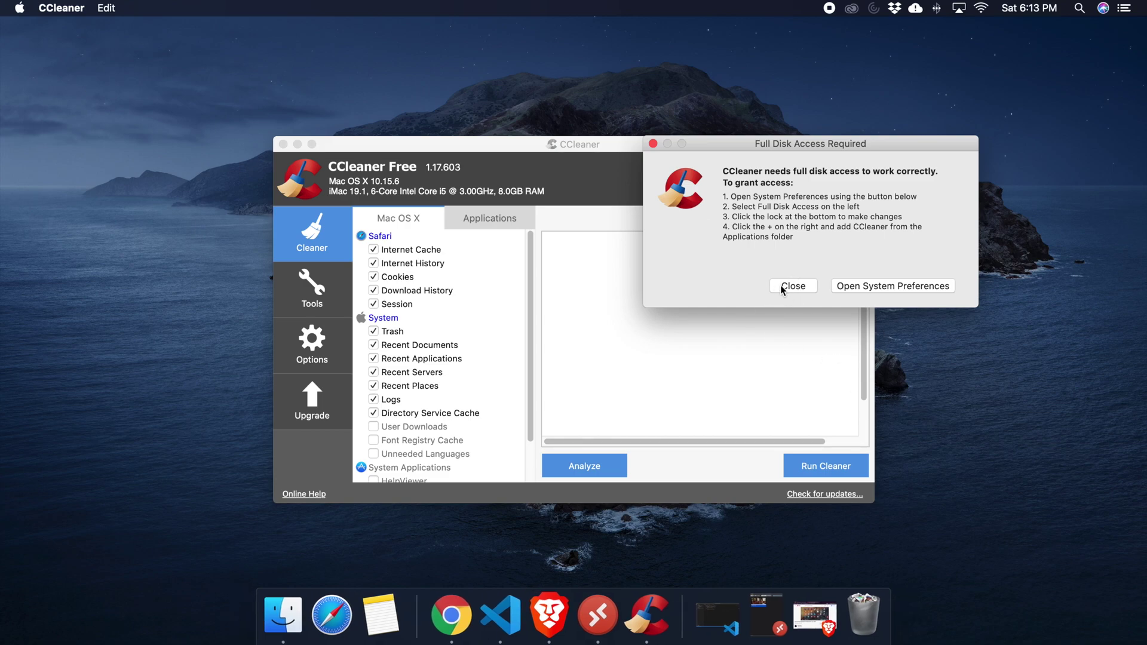
Close the Full Disk Access Required alert and analyze the checked Safari and System items
left_click(799, 288)
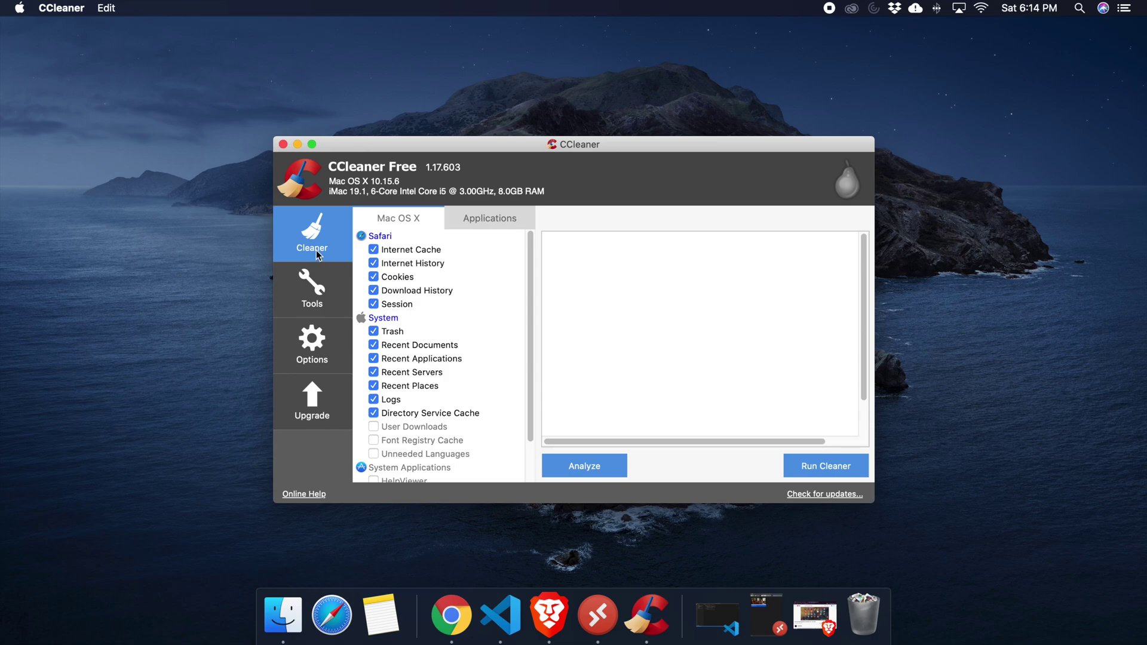
left_click(583, 467)
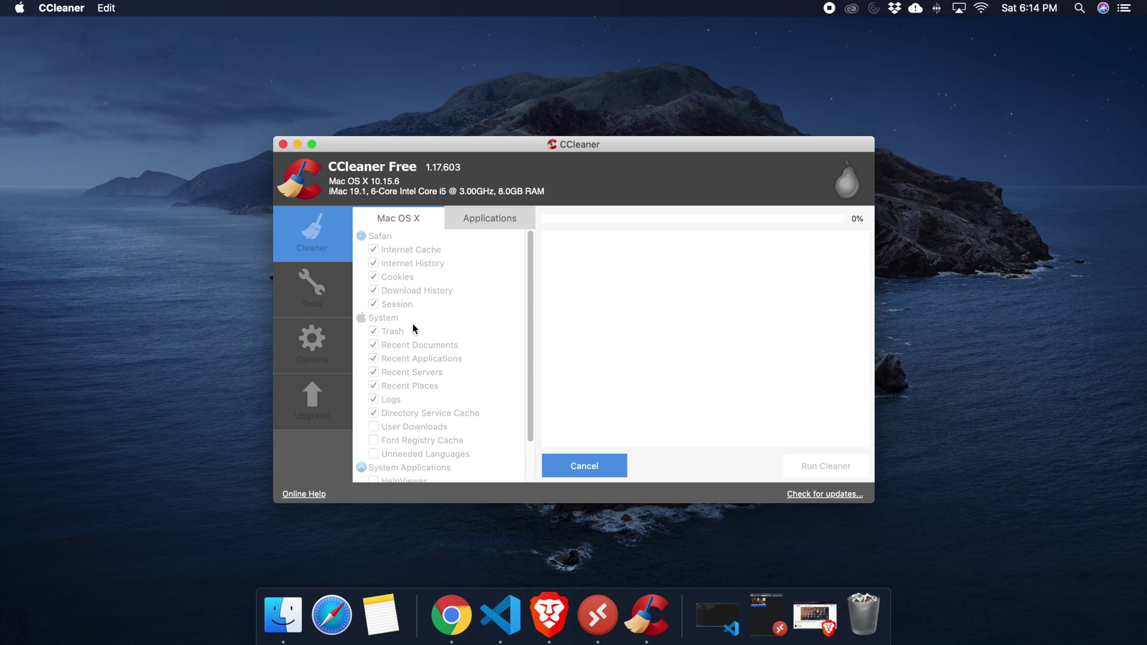
Review the finished analysis results (about 5,384 MB in 38,691 files), then return to the top
left_click_drag(528, 378, 528, 413)
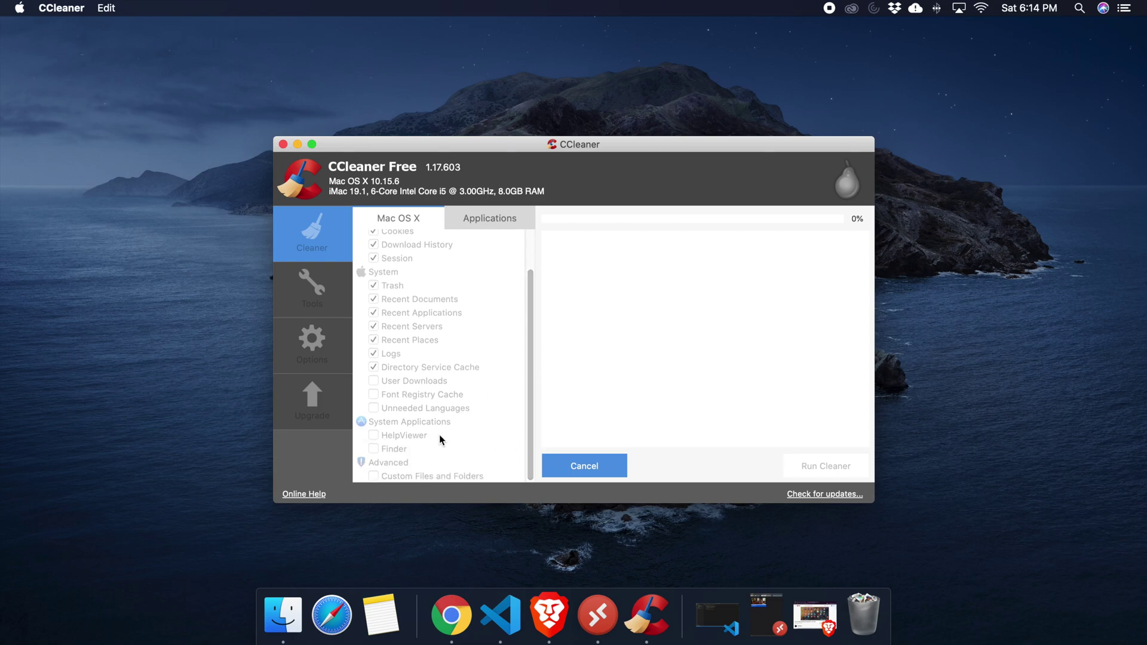
left_click_drag(531, 354, 532, 235)
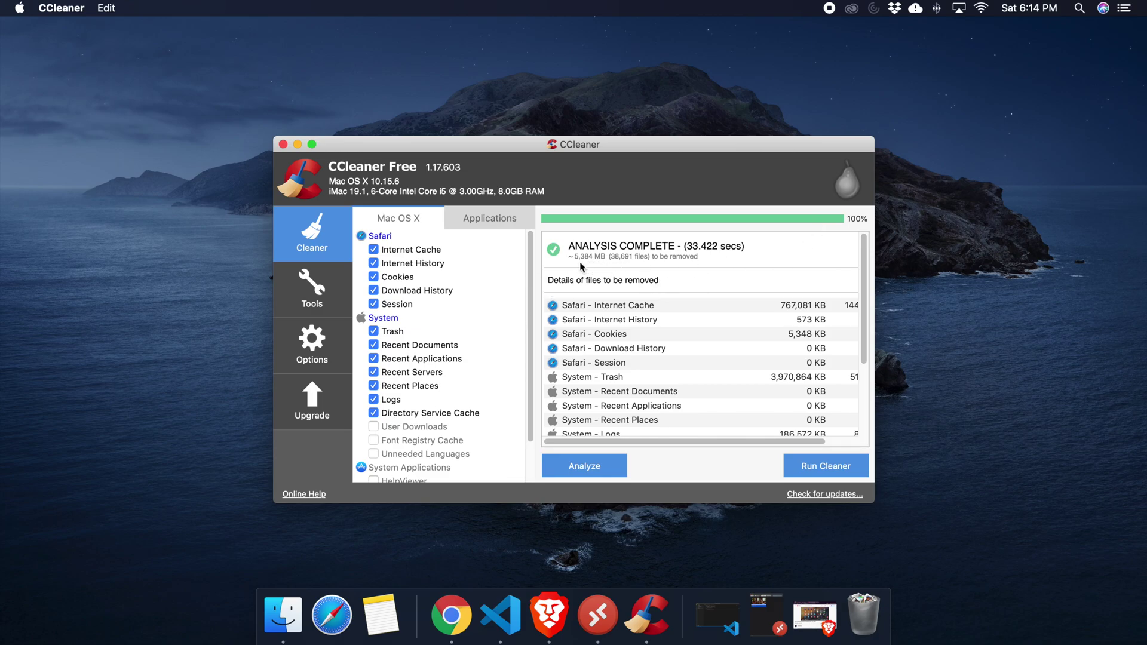
left_click_drag(866, 274, 863, 376)
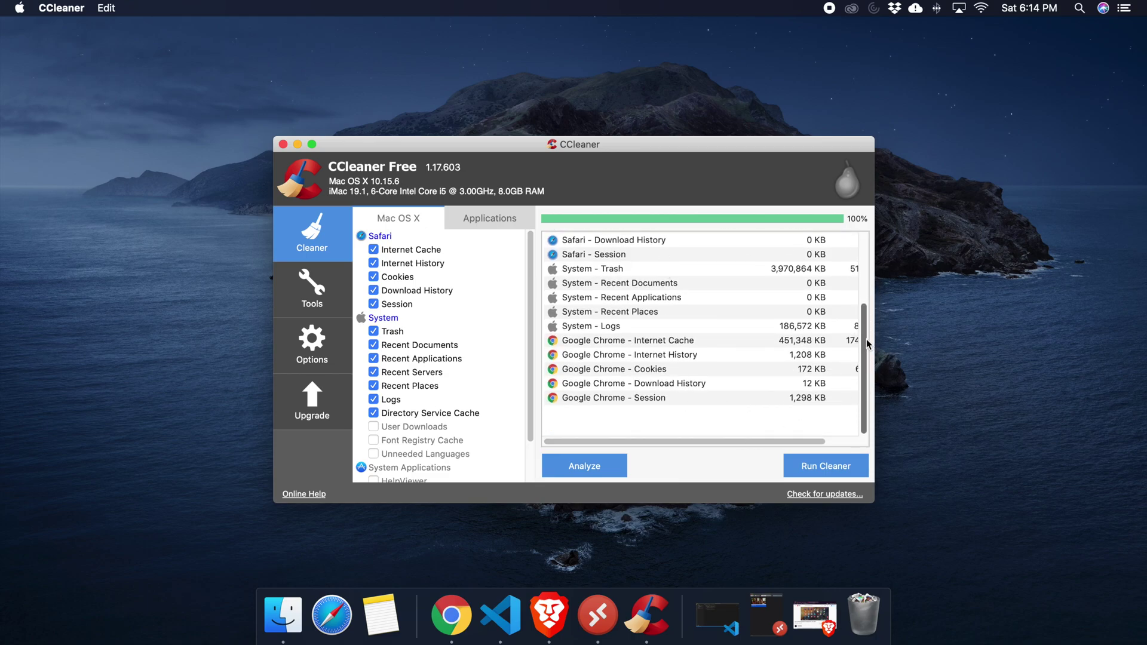
scroll(861, 333, "up", 5)
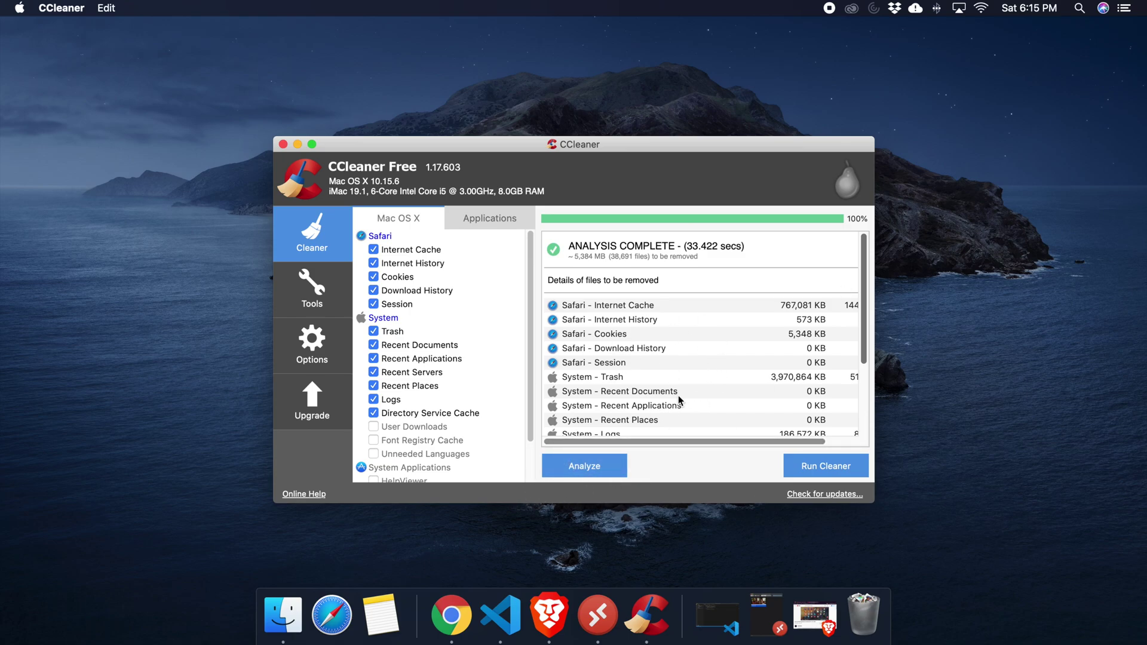
Run the cleaner, confirm permanent deletion, and allow Safari's process to restart
left_click(840, 467)
left_click(684, 229)
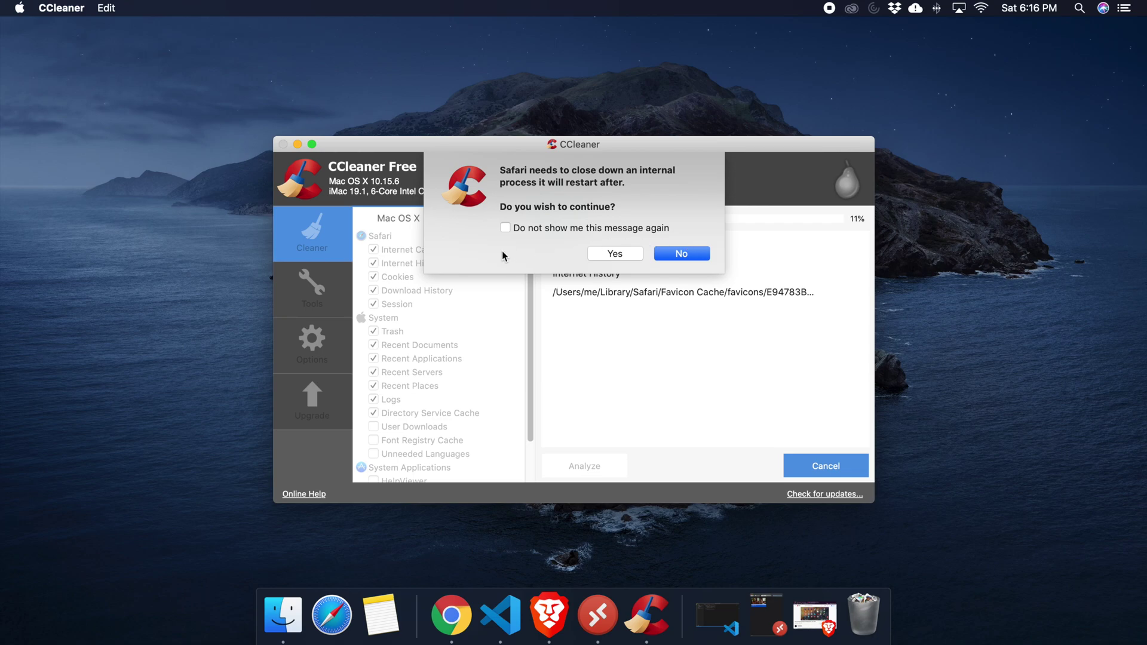
left_click(616, 254)
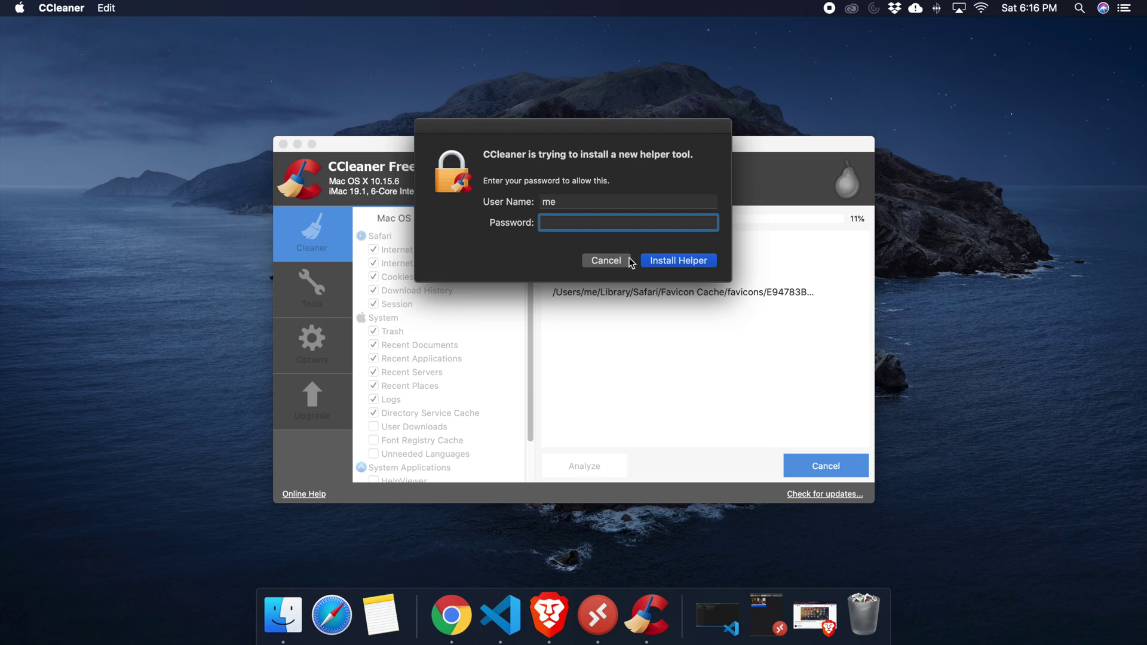
Install the helper tool with the account password and allow CCleaner to control Finder
type("••••••••")
key("Return")
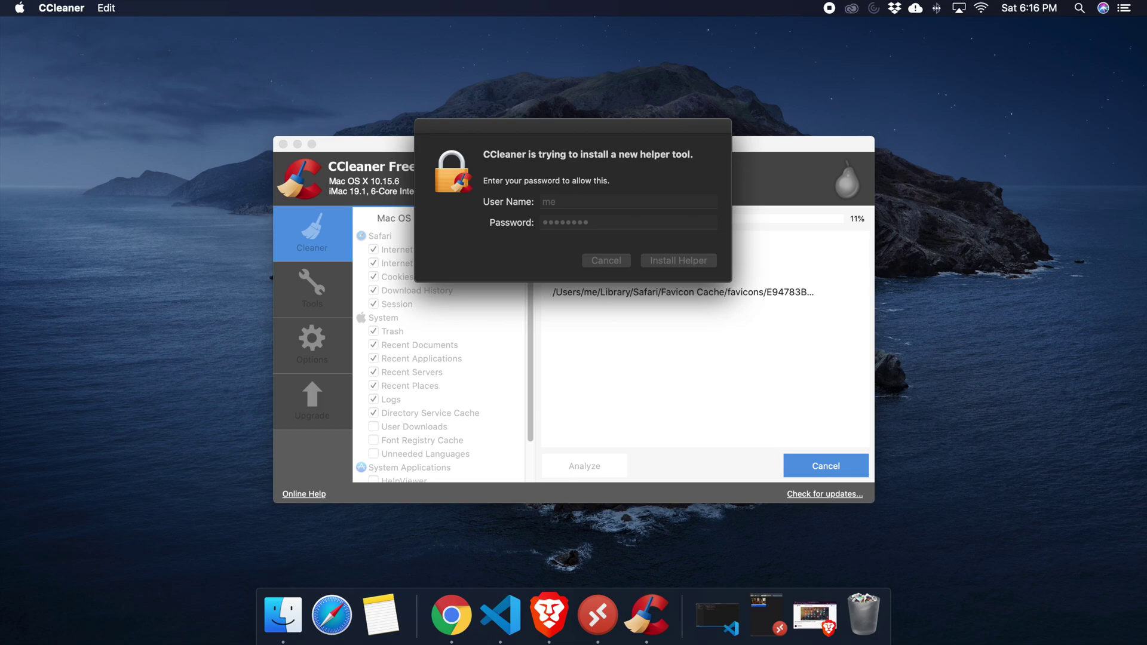
type("••••••")
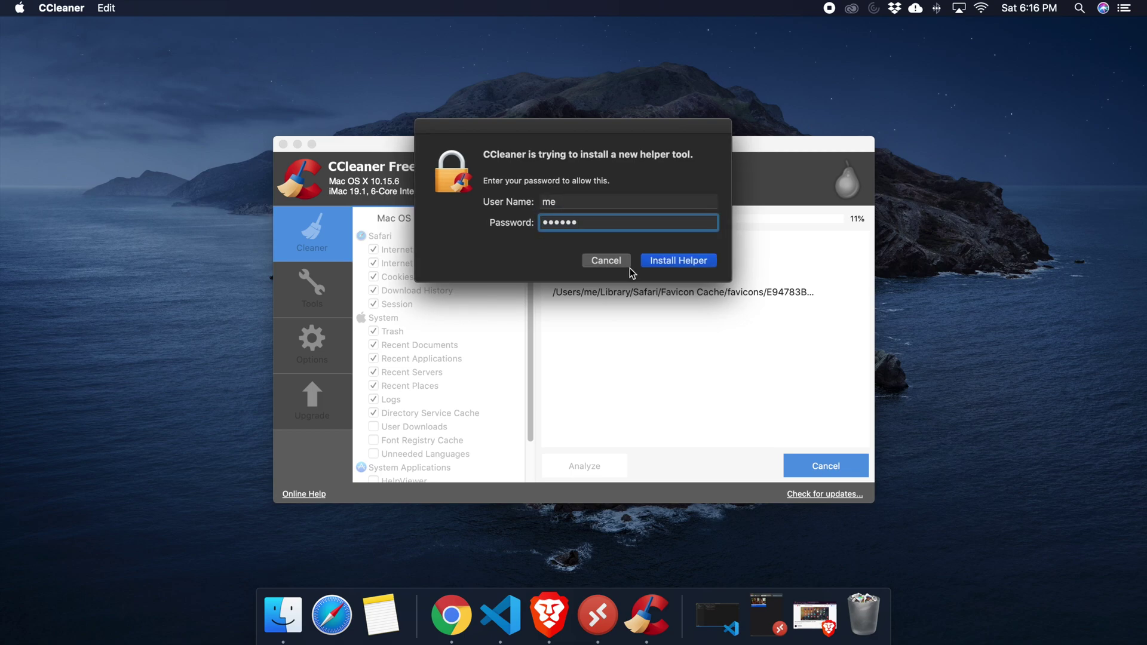
left_click(679, 260)
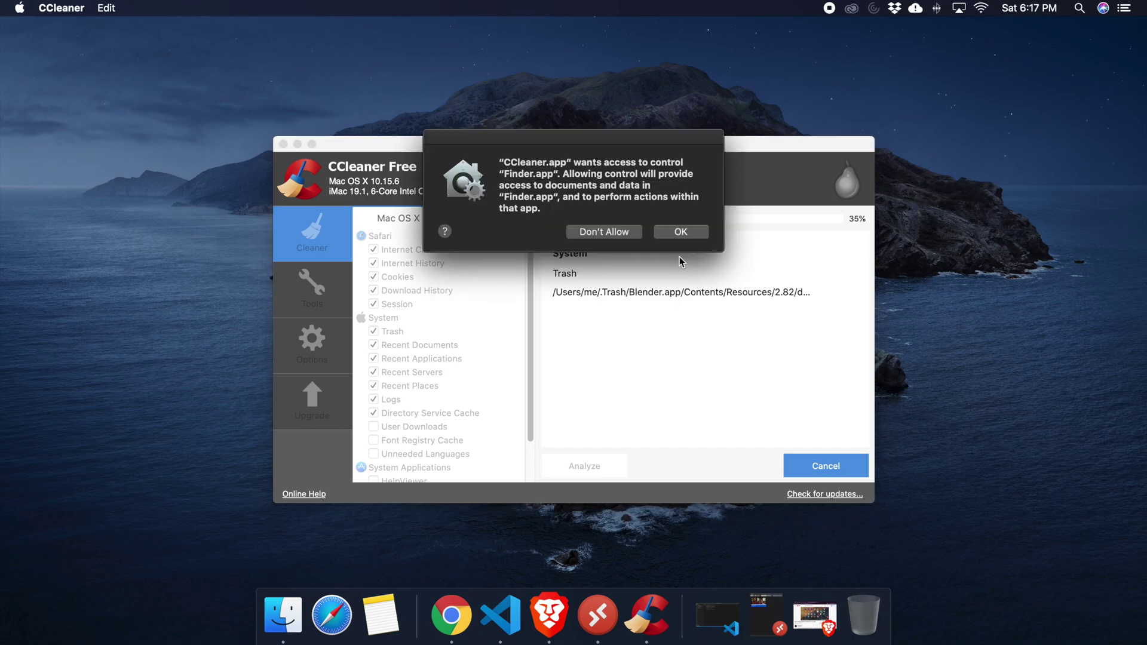
left_click(678, 234)
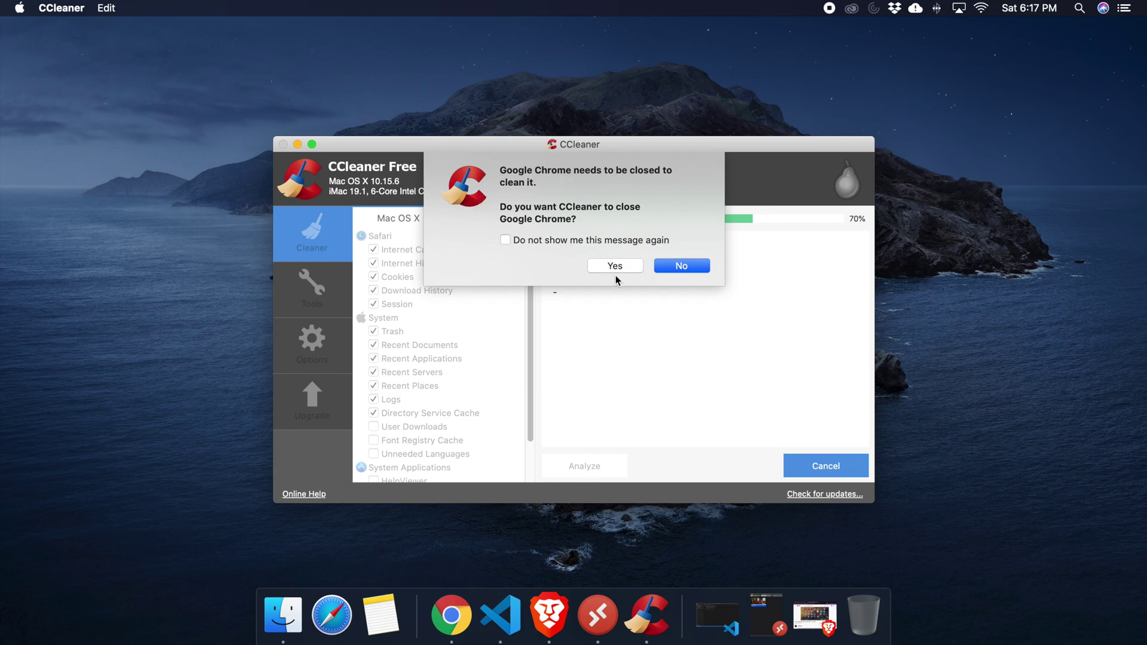
Confirm that Google Chrome may be closed so cleaning can complete
left_click(627, 264)
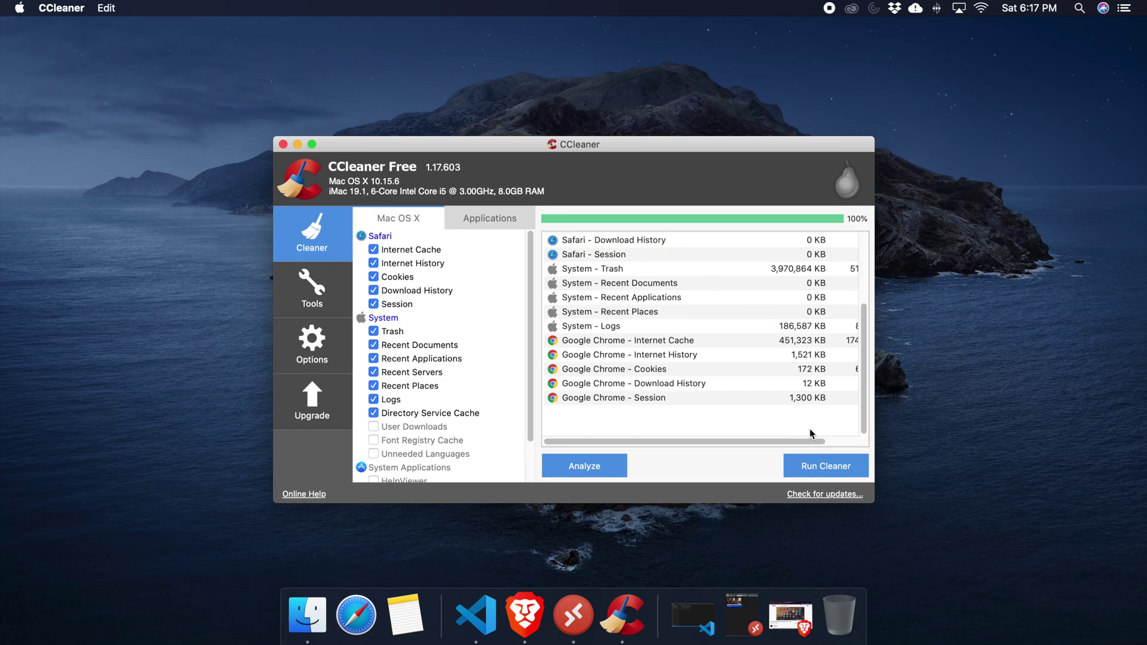
Run a second cleaning pass, confirming deletion and Safari's process restart
left_click(813, 465)
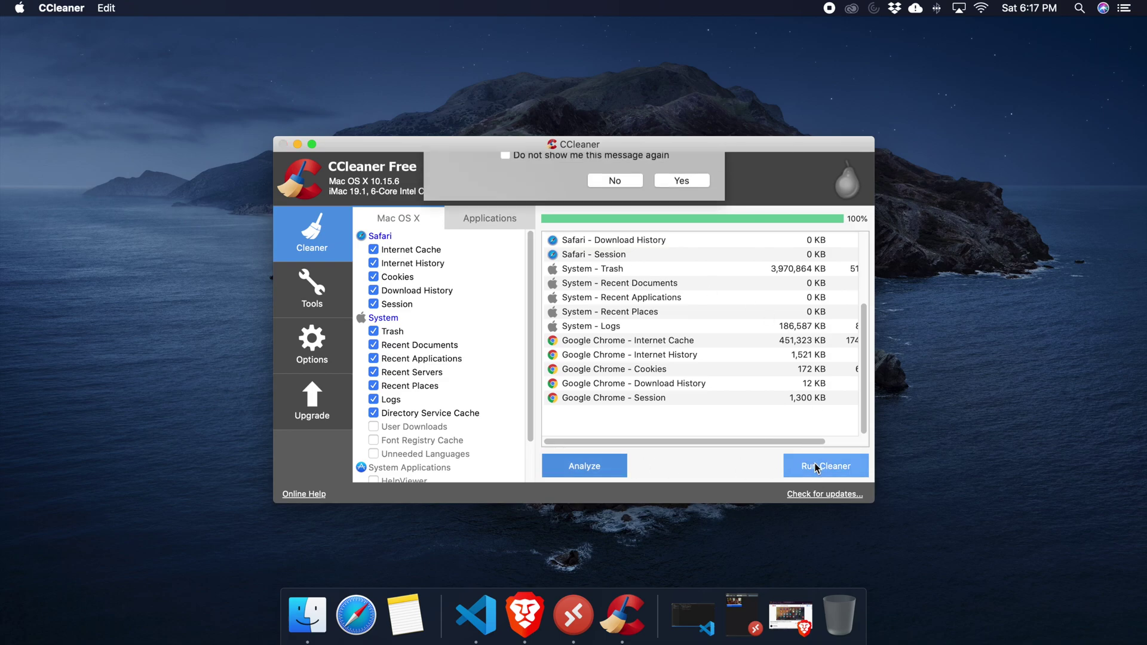
left_click(684, 242)
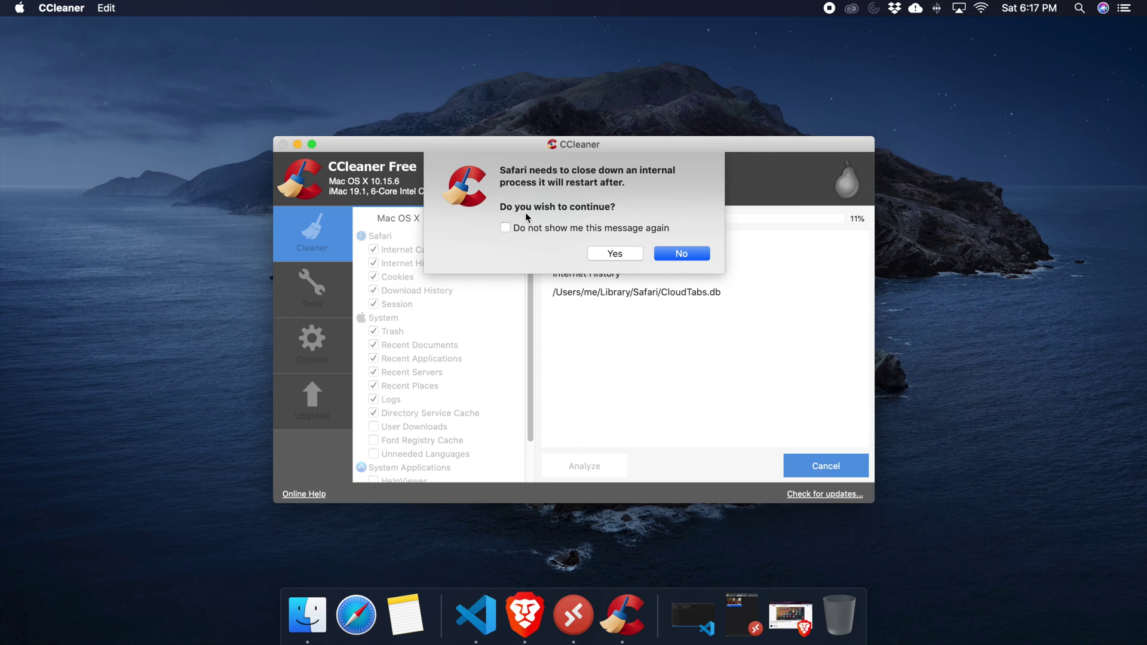
left_click(629, 256)
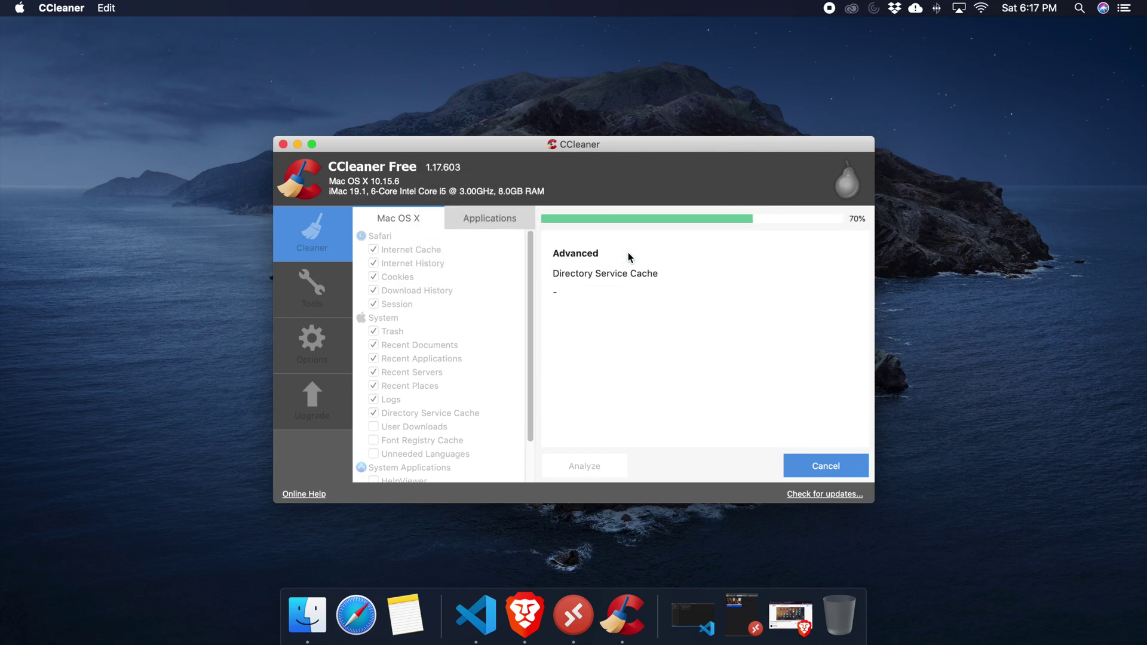